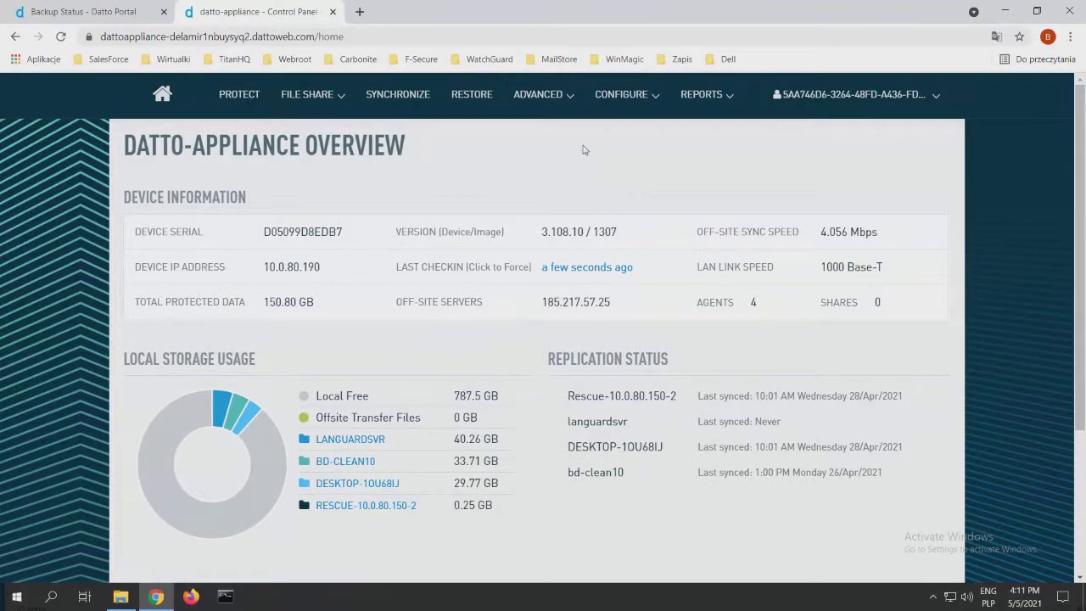
# Examine the appliance overview's local storage usage, replication status and local agent information.
pyautogui.scroll(-1, 543, 195)
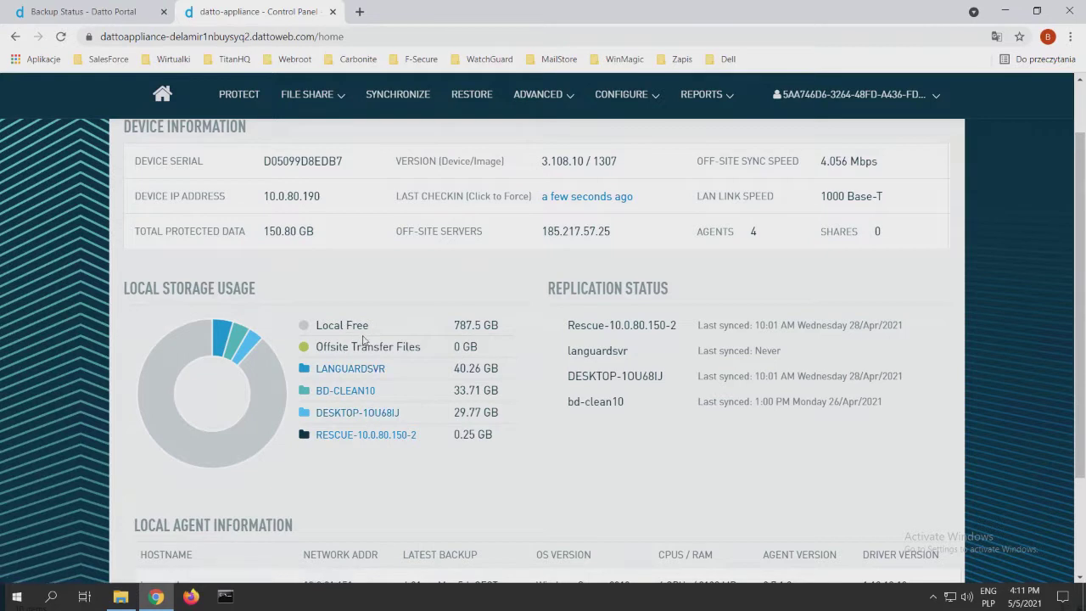
pyautogui.scroll(-2, 431, 348)
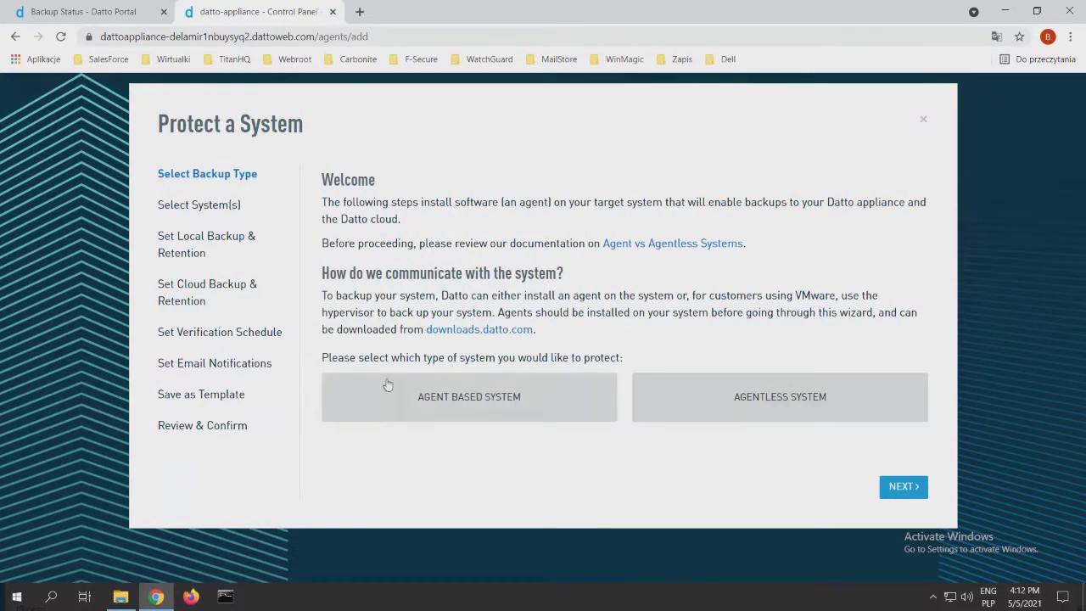
# Preview the Protect a System wizard for an agent based system as far as system selection, and close it without adding a system.
pyautogui.click(475, 400)
pyautogui.click(904, 488)
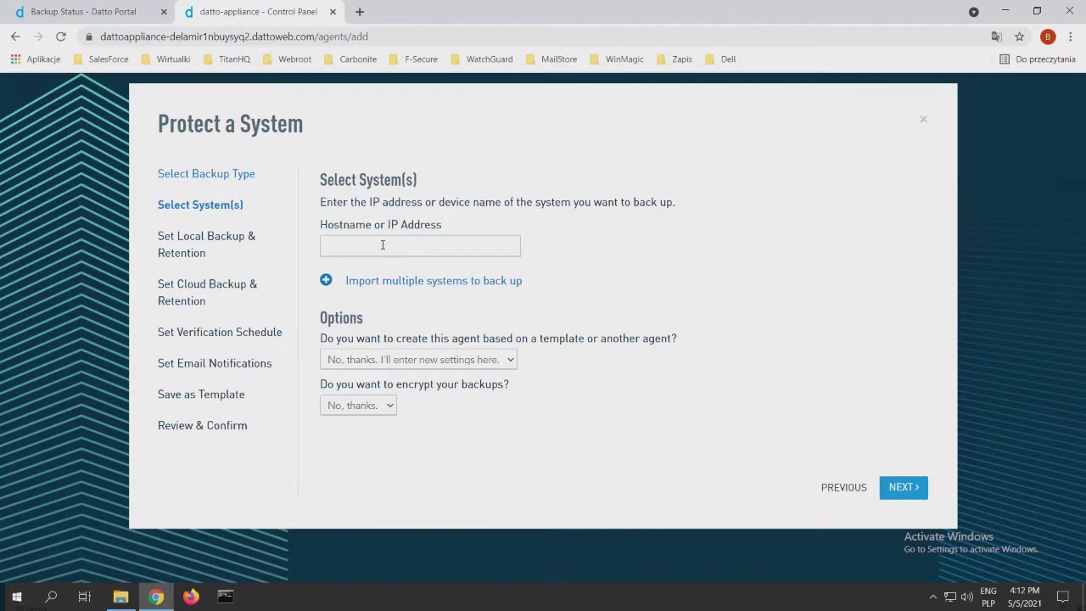
pyautogui.click(342, 240)
pyautogui.click(843, 489)
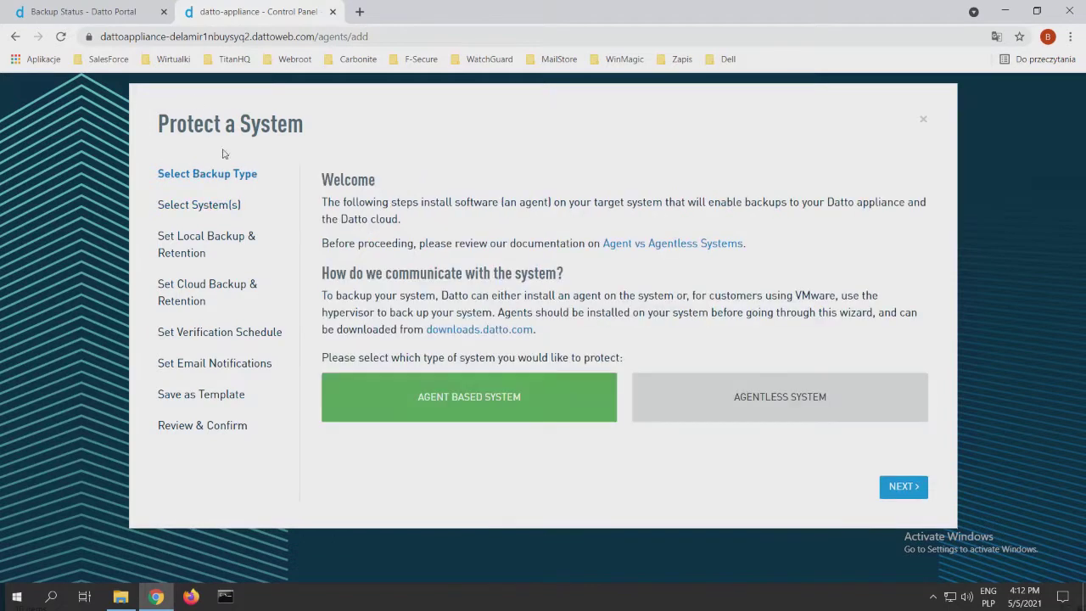
pyautogui.click(922, 122)
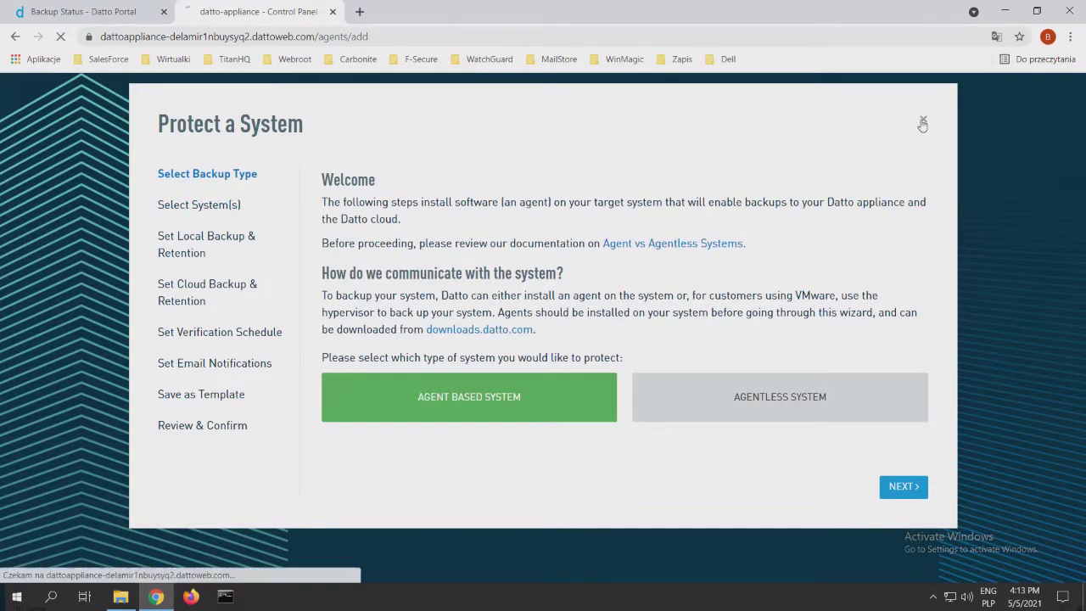
# Open the agent settings for BD-CLEAN10 at the Local Backup and Retention Policy section.
pyautogui.scroll(-3, 263, 320)
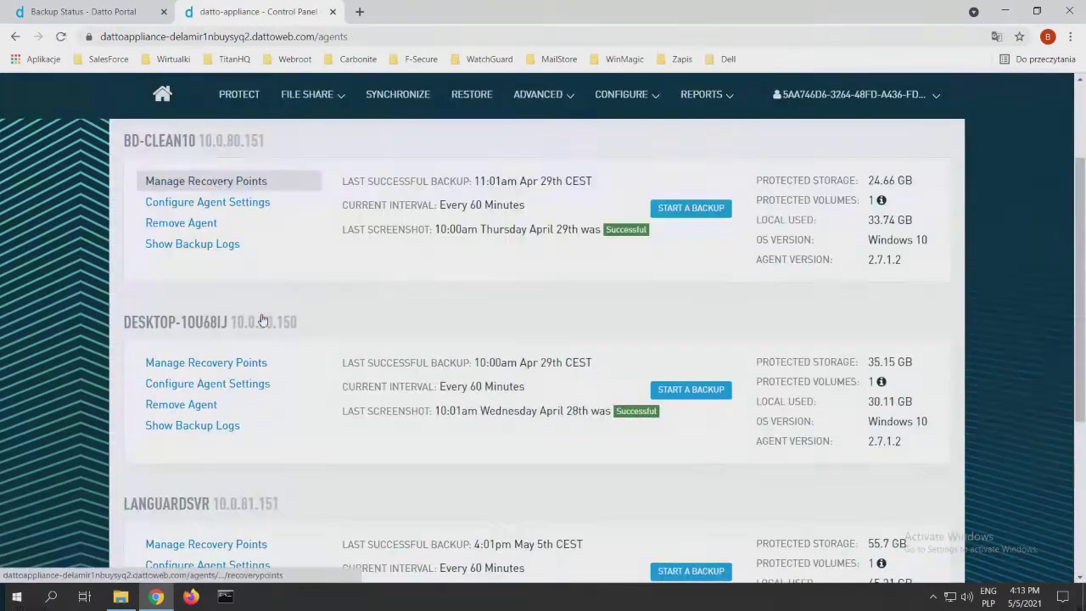
pyautogui.click(212, 207)
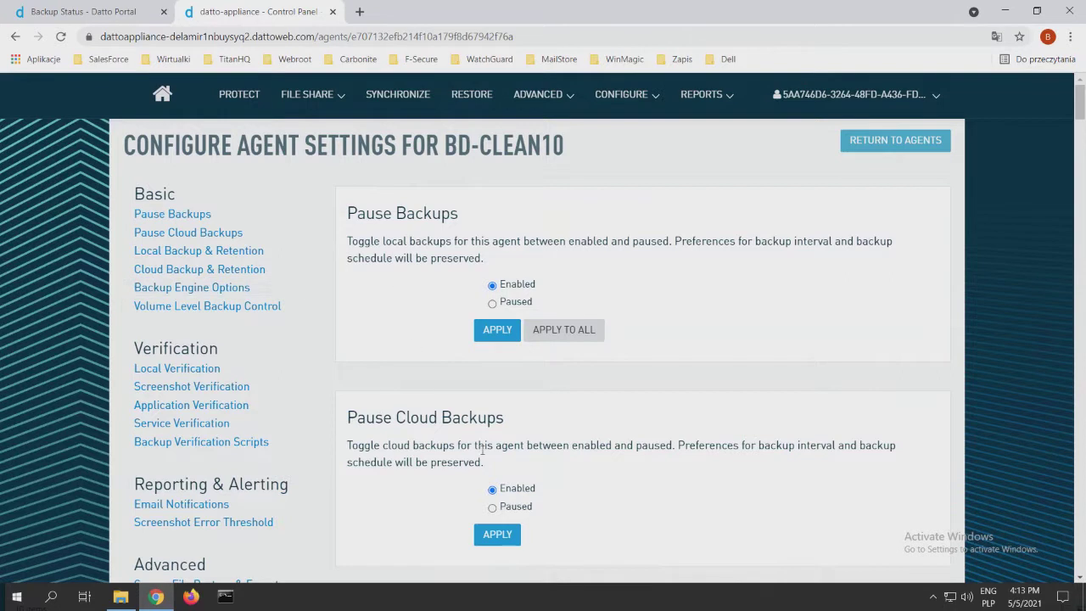
pyautogui.scroll(-3, 482, 420)
pyautogui.scroll(-1, 598, 410)
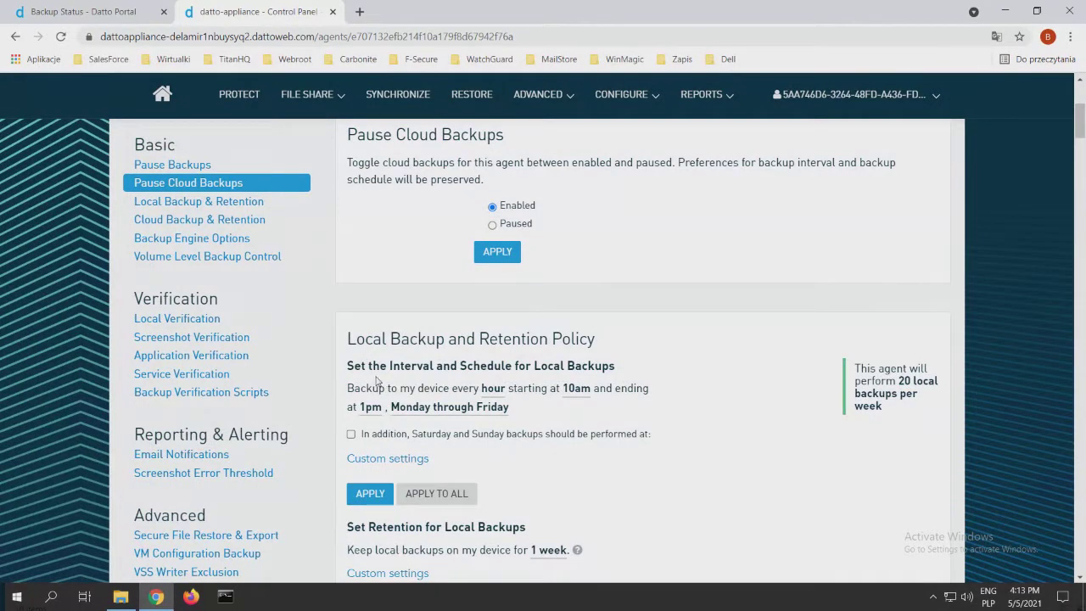
# Inspect the interval, start time, end time and weekday choices of the local backup schedule, keeping the current selections.
pyautogui.click(495, 390)
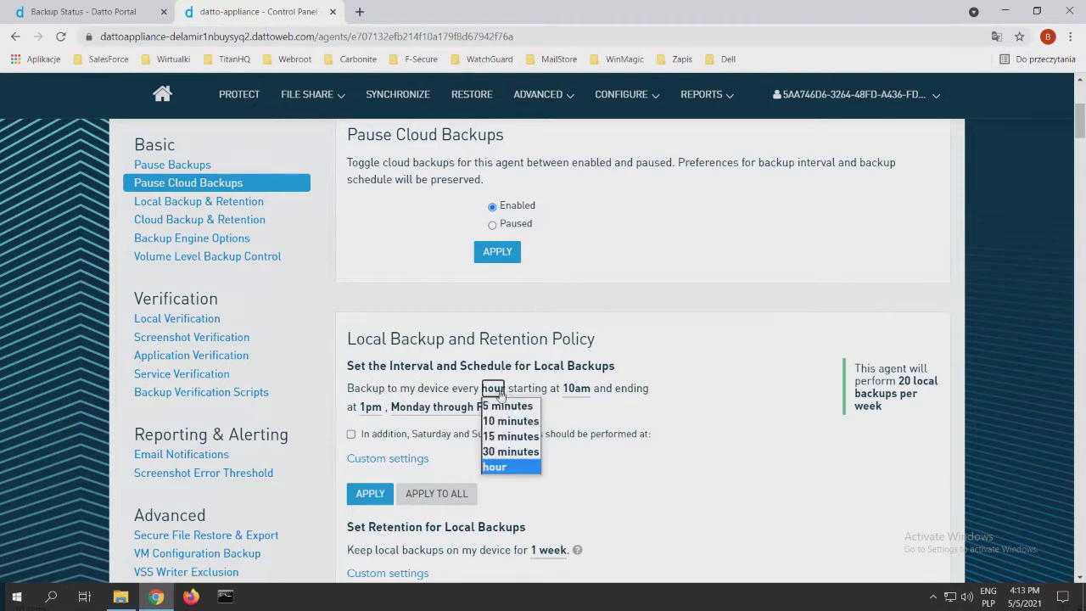
pyautogui.click(509, 468)
pyautogui.click(577, 393)
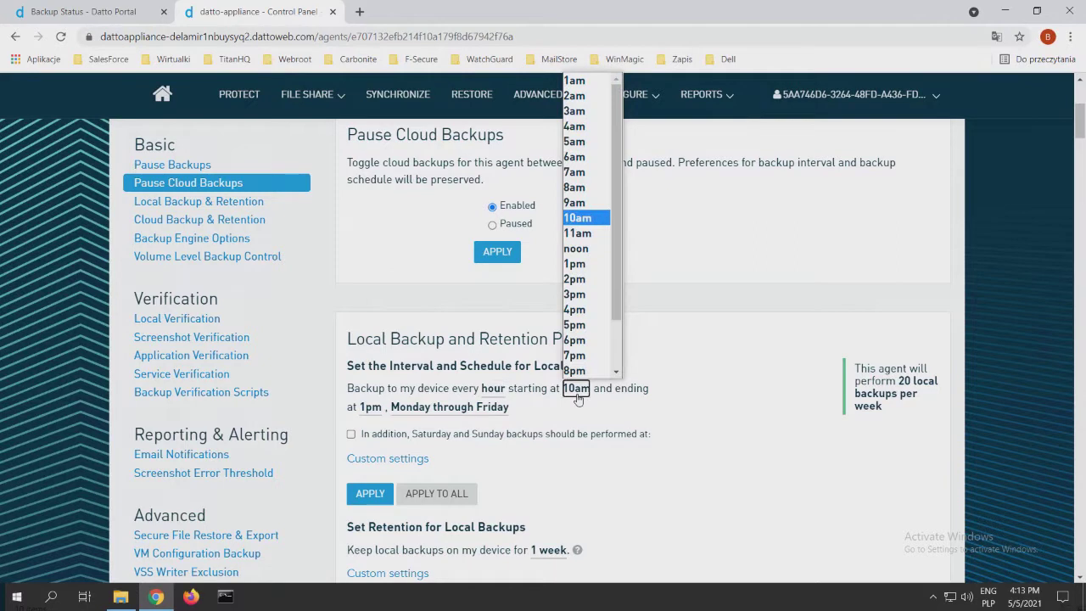
pyautogui.click(570, 417)
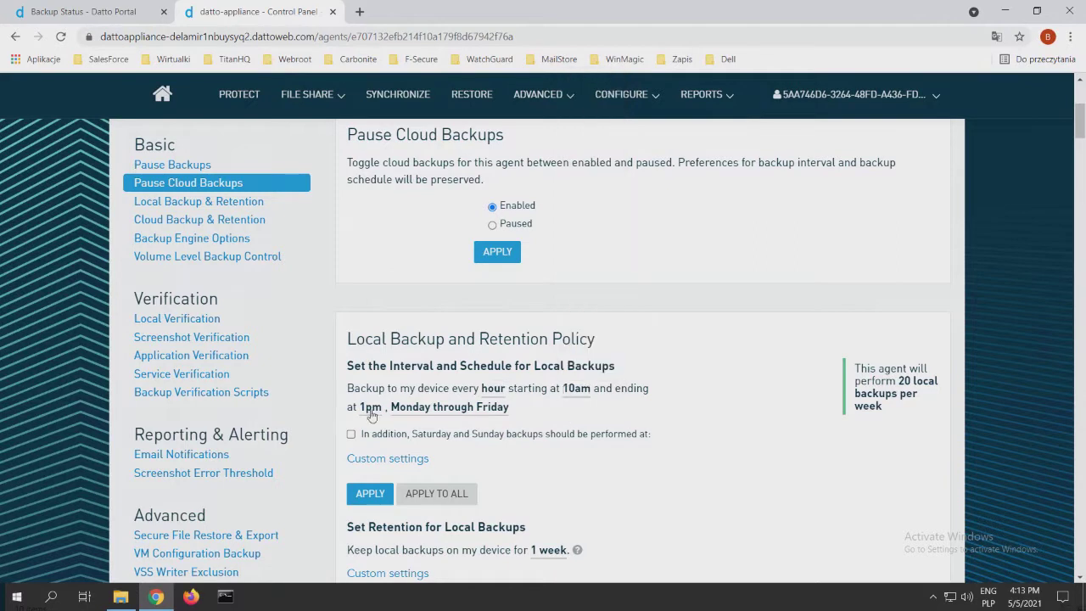
pyautogui.click(370, 409)
pyautogui.click(561, 415)
pyautogui.click(456, 414)
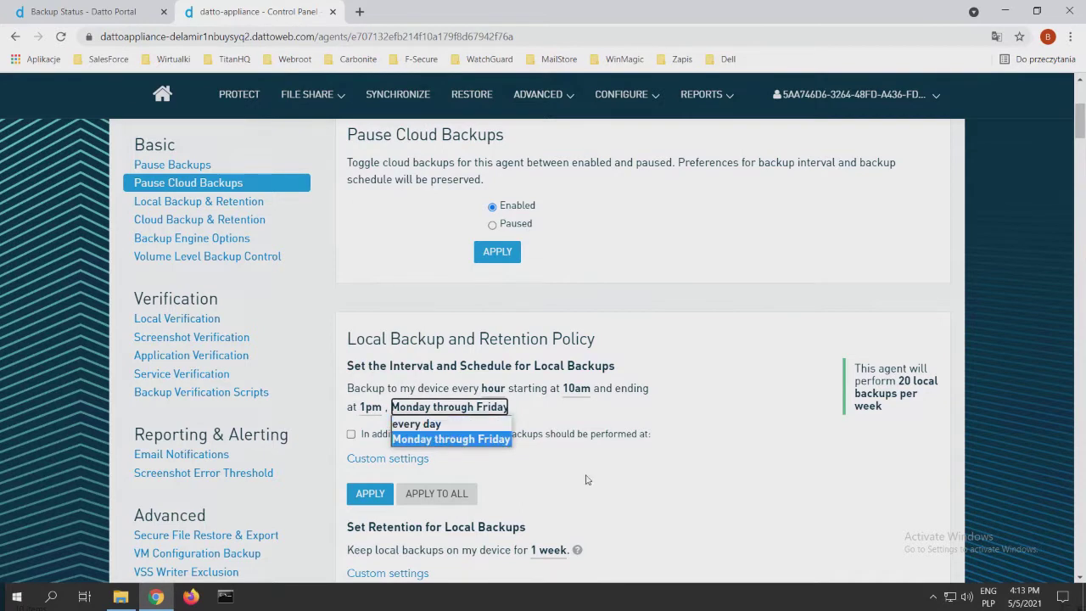
pyautogui.click(475, 439)
# Inspect the retention period choices for local backups without changing the selection.
pyautogui.scroll(-1, 594, 442)
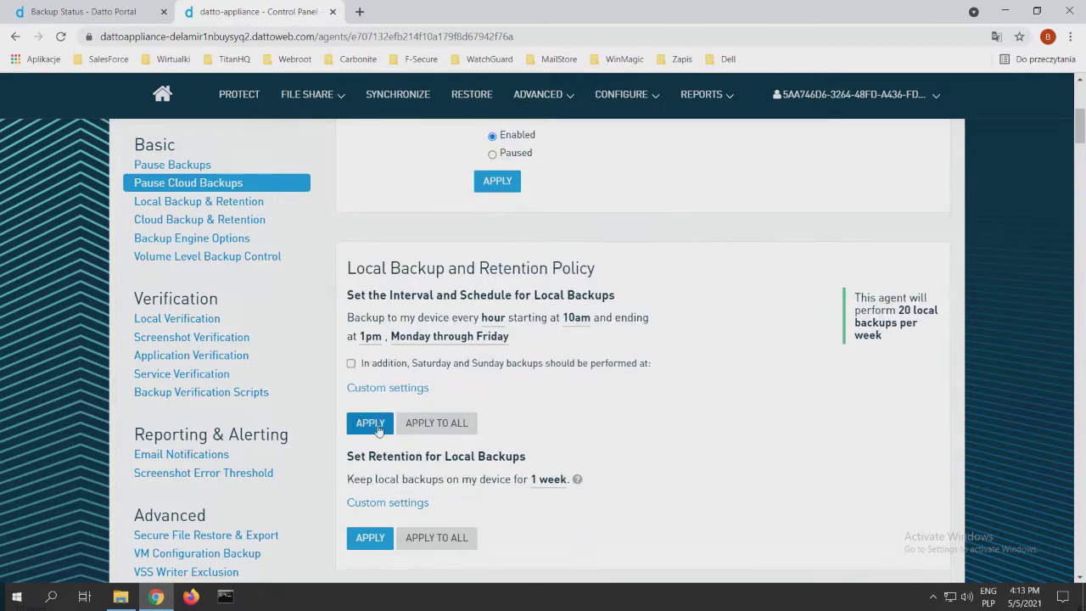
pyautogui.scroll(-1, 450, 399)
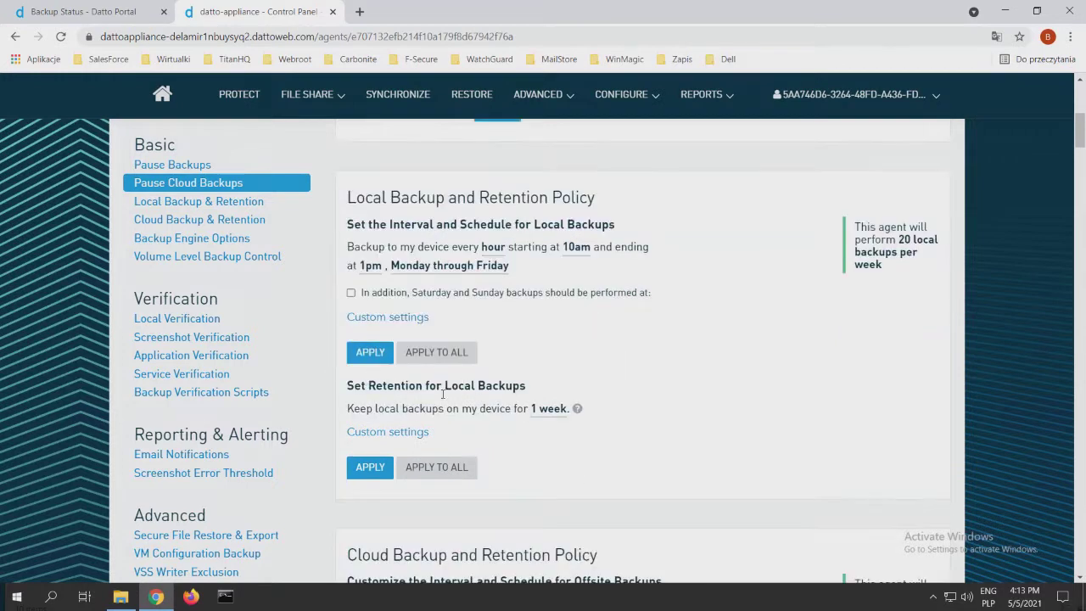
pyautogui.click(542, 411)
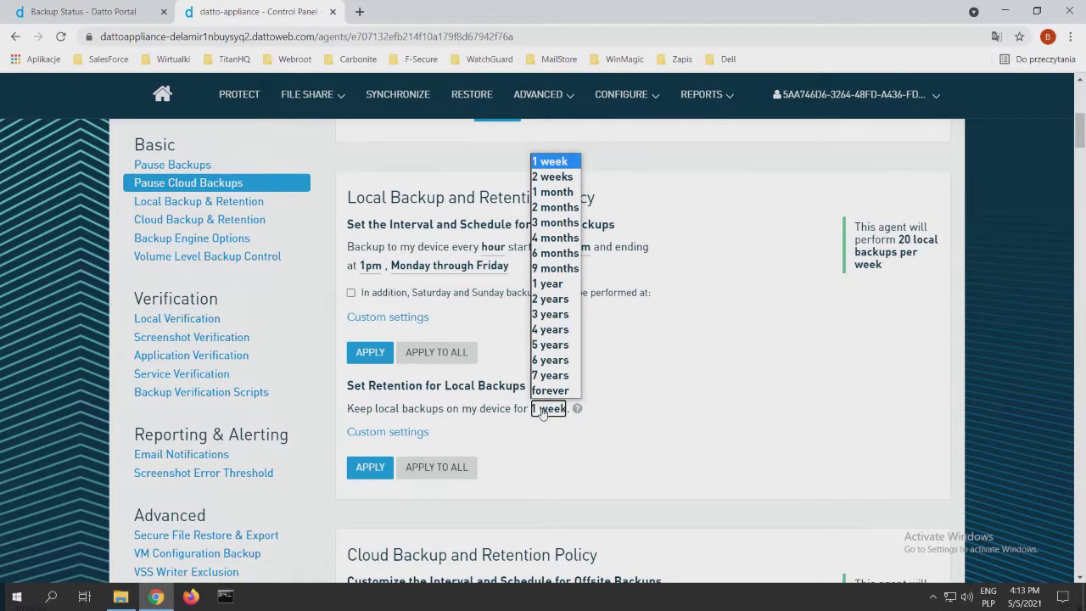
pyautogui.click(577, 445)
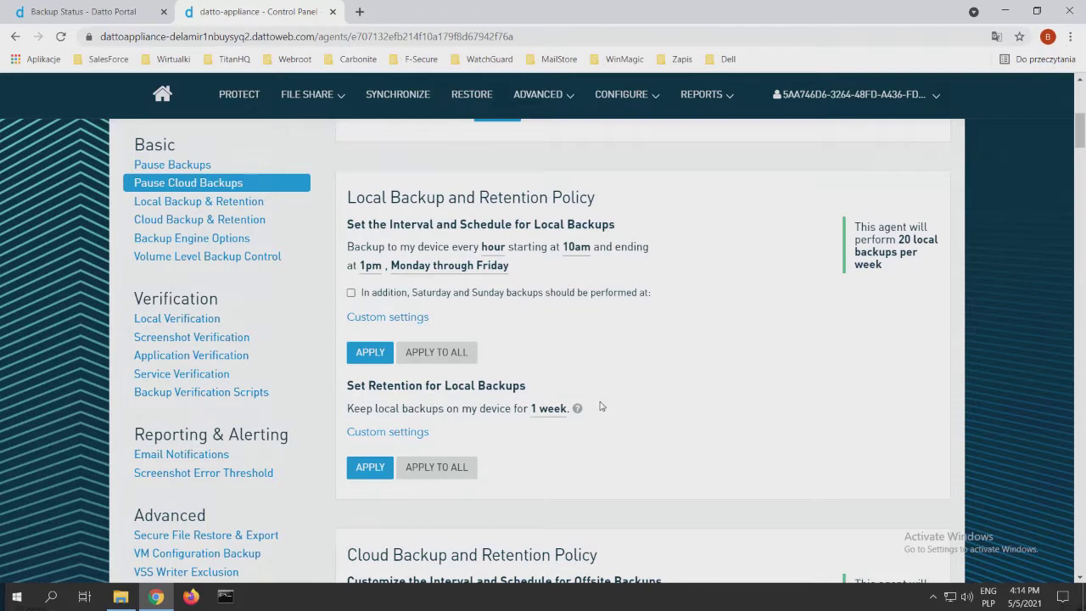
pyautogui.moveTo(576, 410)
pyautogui.click(550, 410)
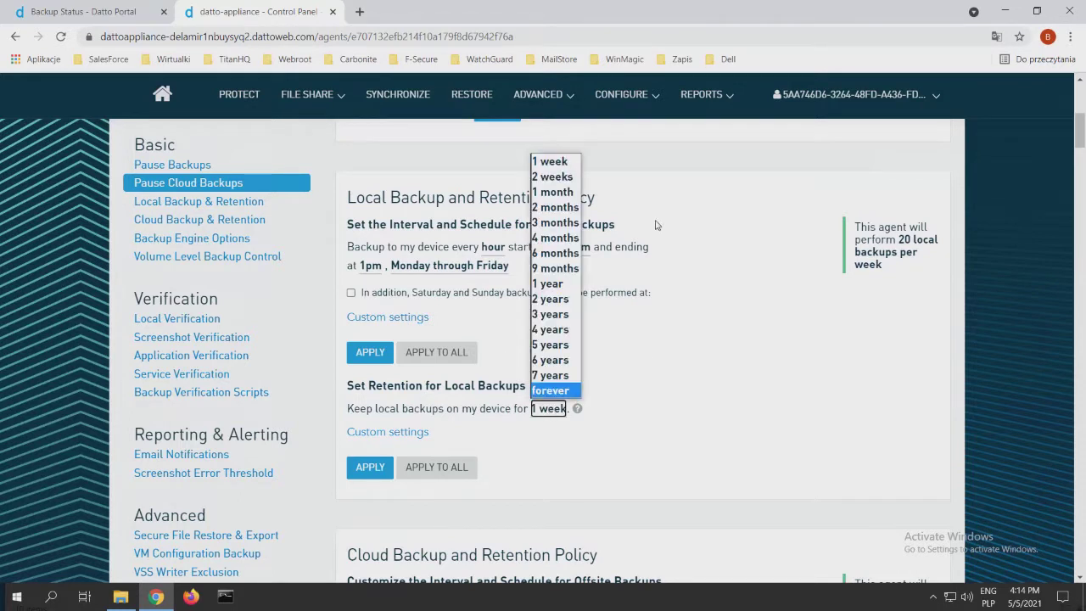
pyautogui.click(675, 440)
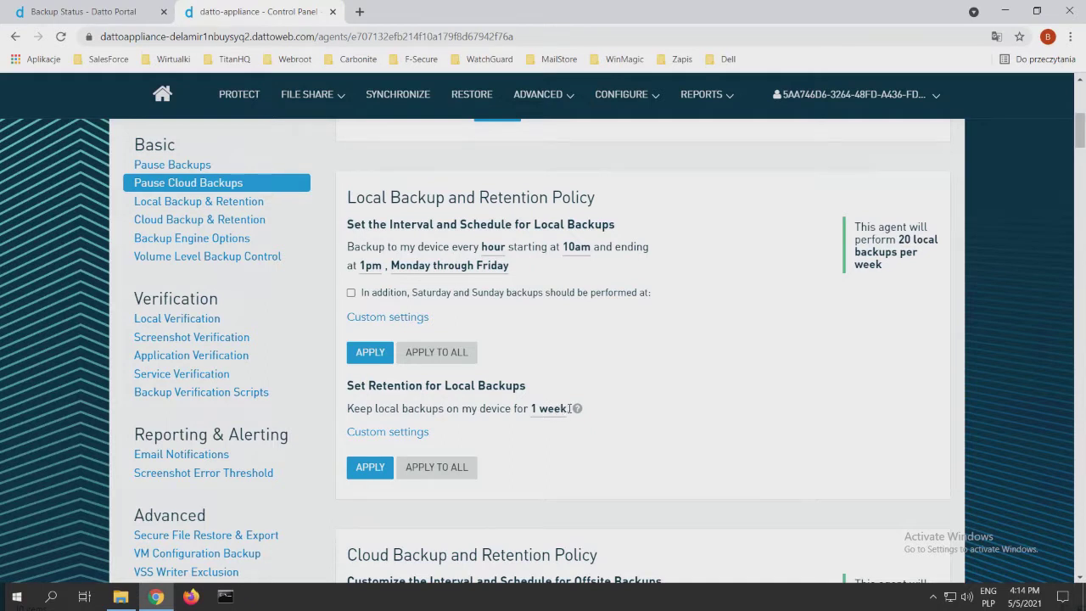
# Review the Cloud Backup and Retention Policy, including the offsite schedule, sync priority and cloud retention.
pyautogui.scroll(-2, 653, 378)
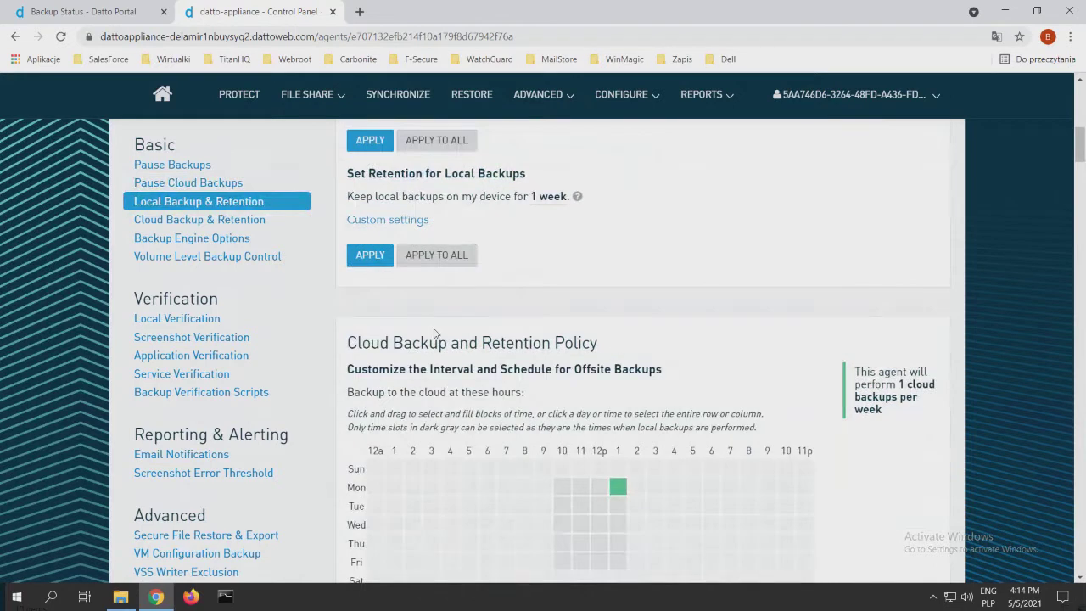
pyautogui.scroll(-2, 434, 333)
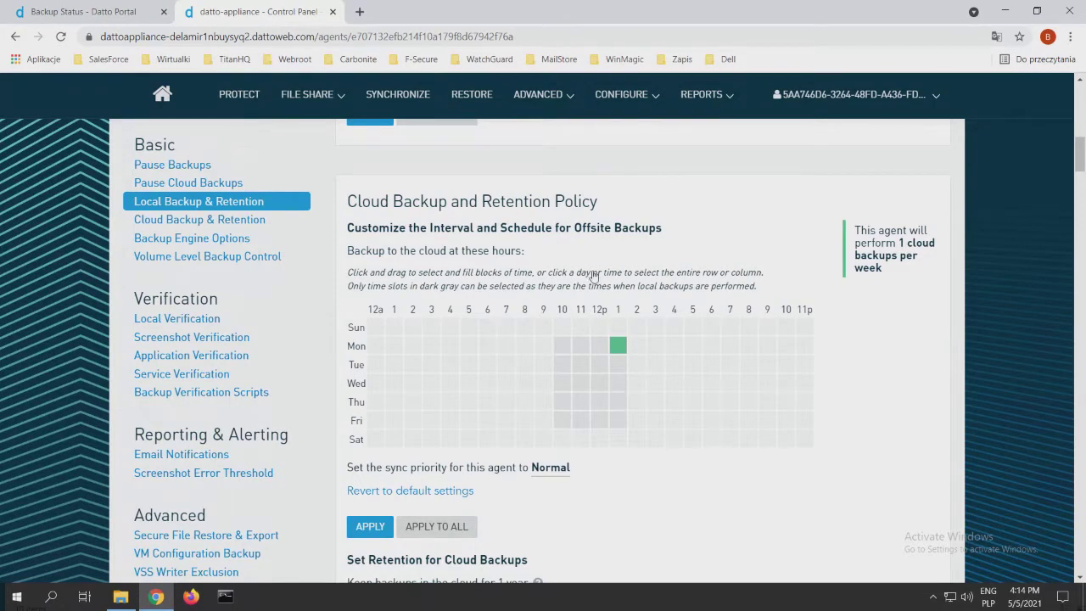
pyautogui.scroll(-2, 596, 276)
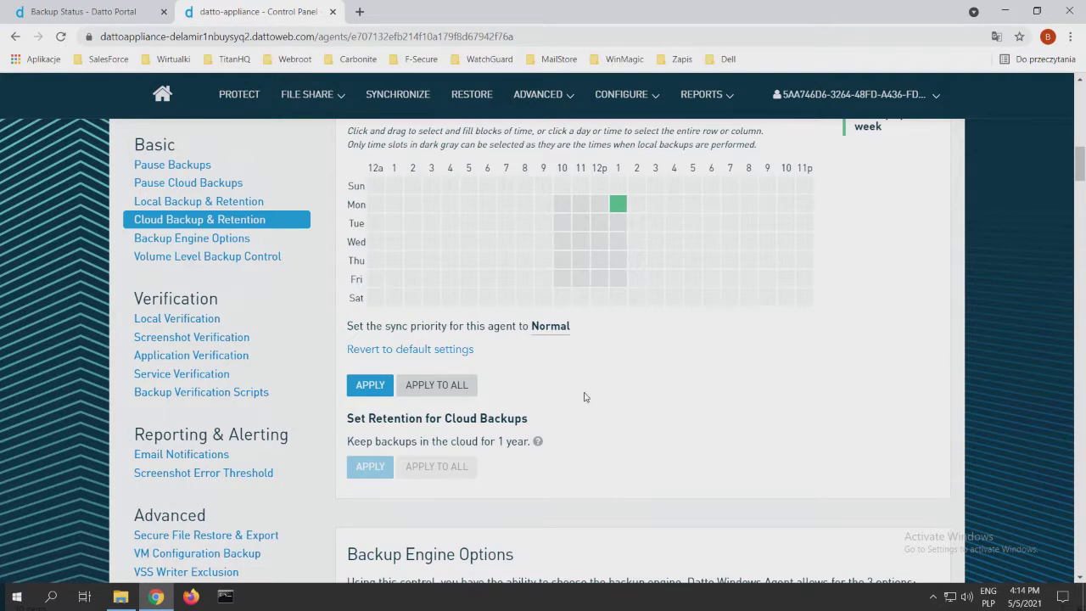
# Inspect the available backup engine choices in Backup Engine Options without changing the selection.
pyautogui.scroll(-3, 584, 397)
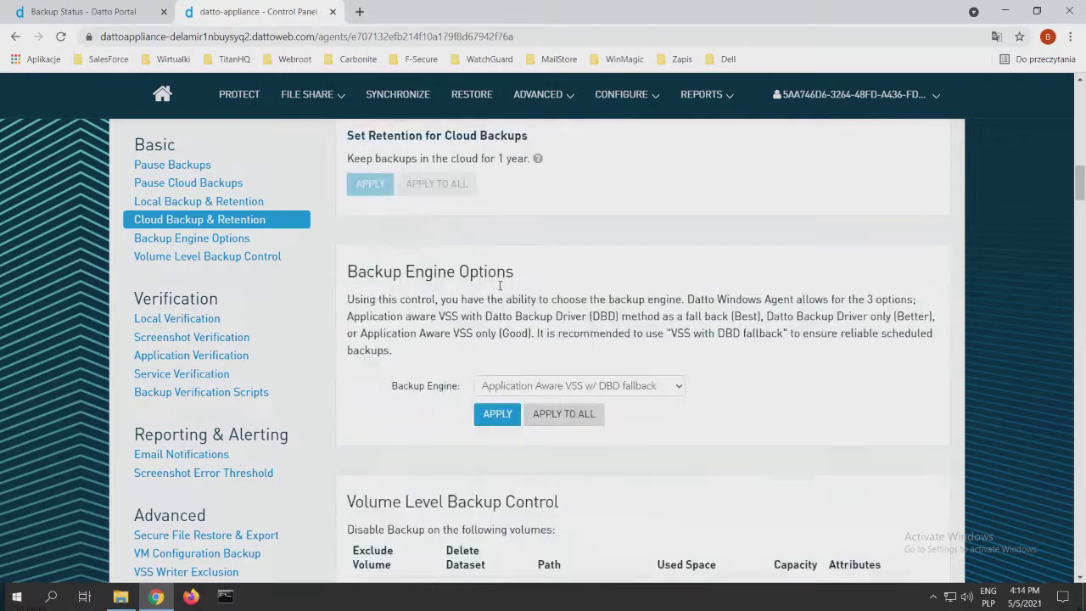
pyautogui.scroll(-1, 423, 310)
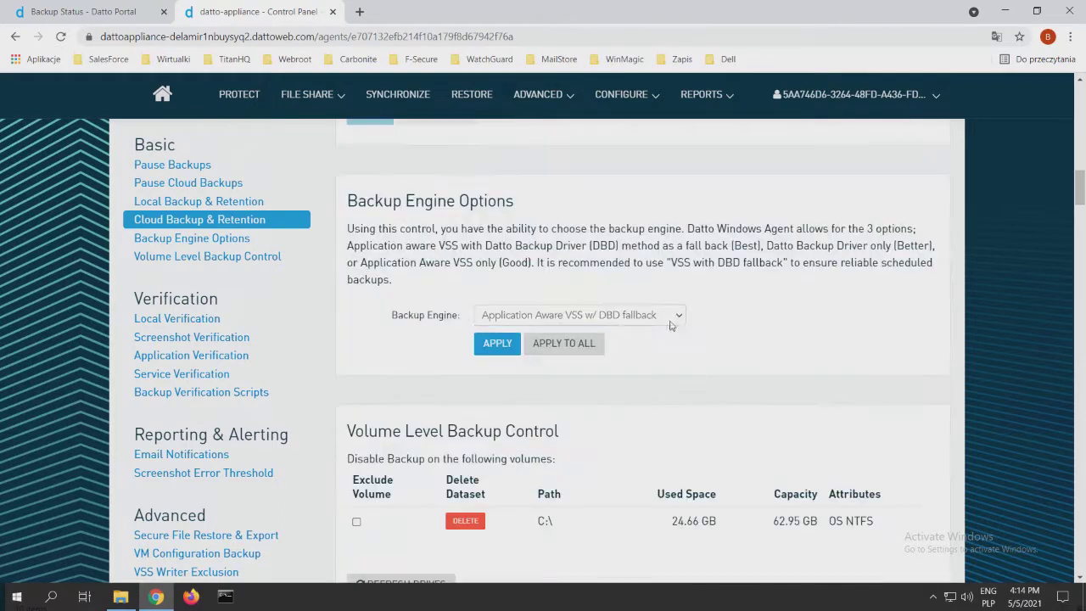
pyautogui.click(661, 315)
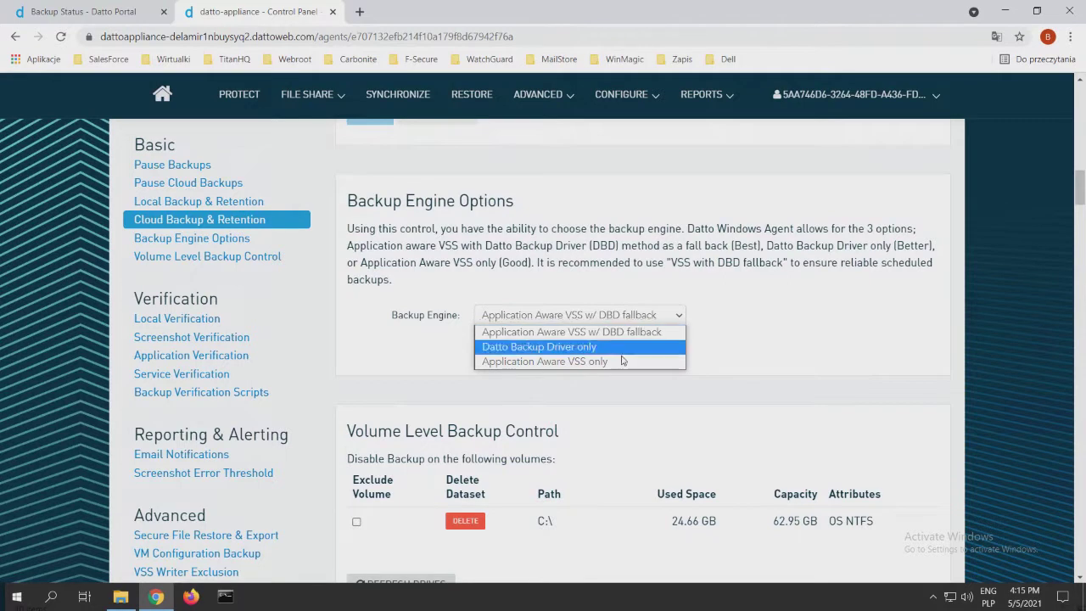
pyautogui.click(762, 353)
# Review the Volume Level Backup Control and the Local Verification settings for integrity verification and ransomware detection.
pyautogui.scroll(-1, 538, 342)
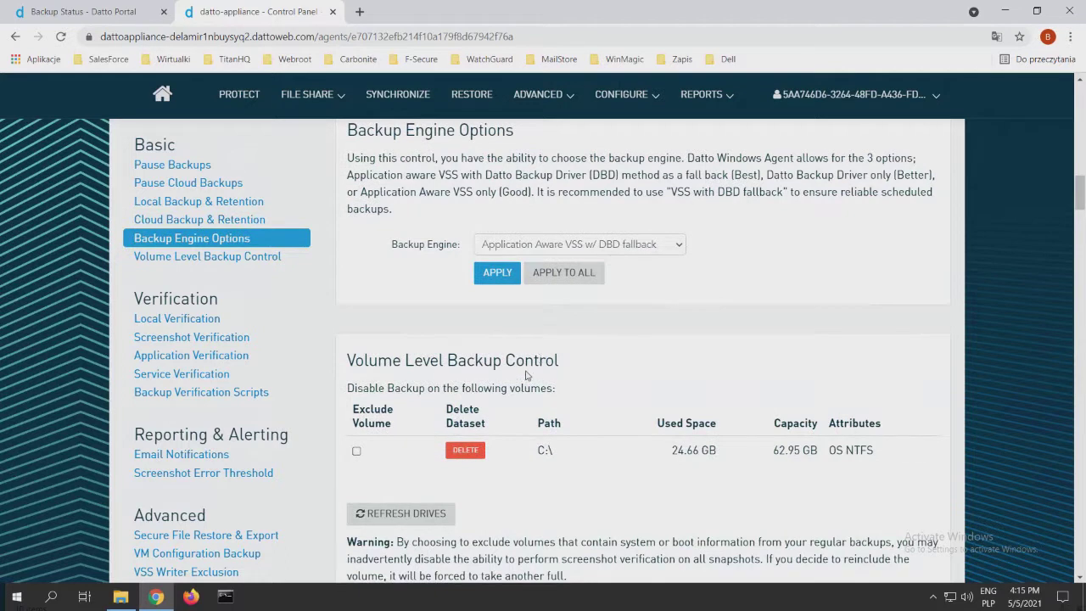
pyautogui.scroll(-1, 526, 375)
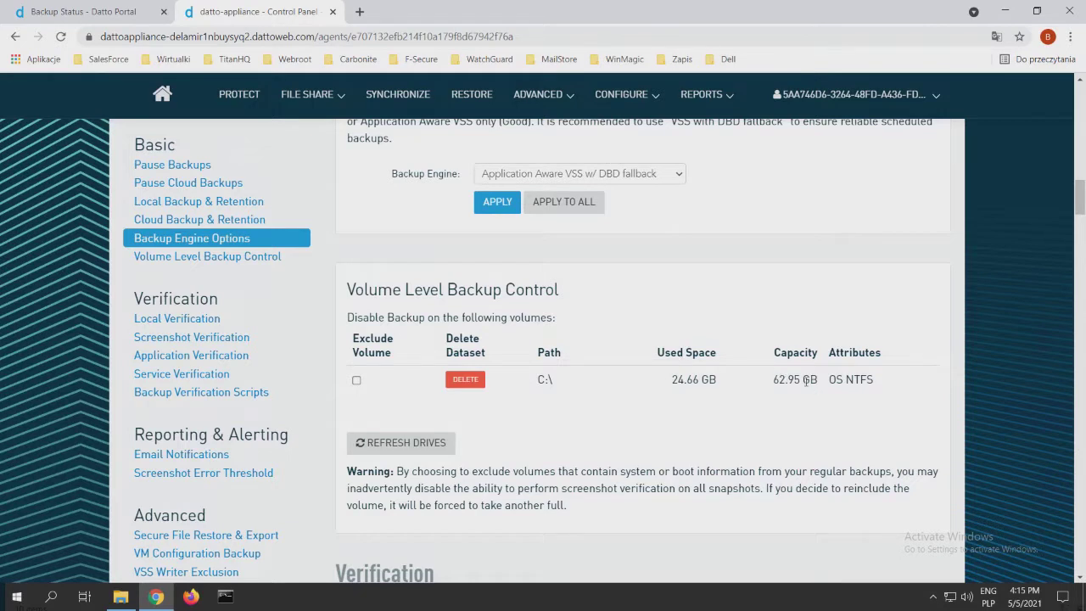
pyautogui.scroll(-4, 613, 440)
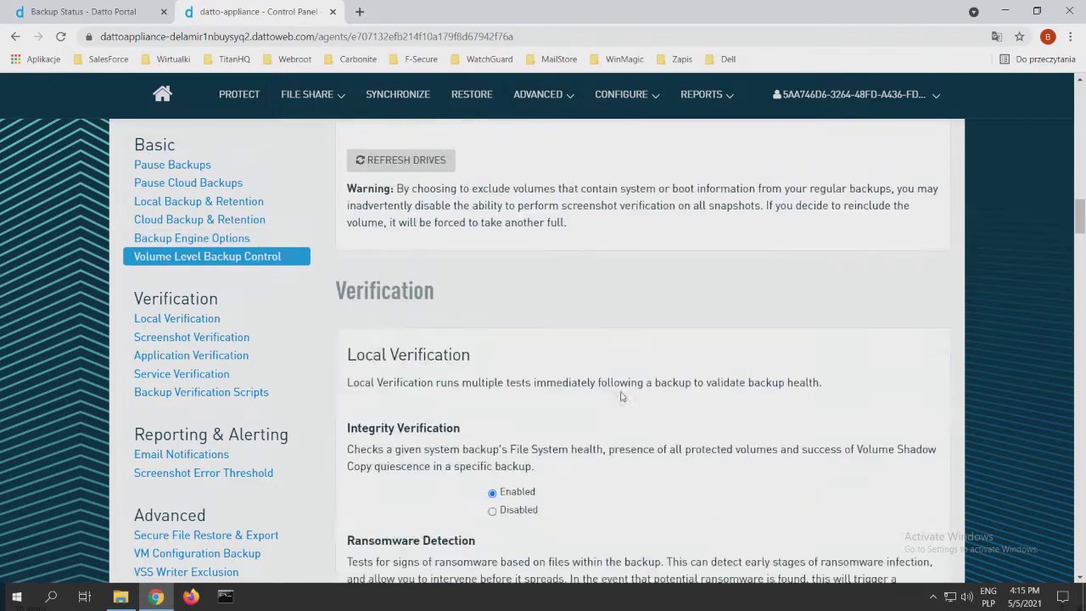
pyautogui.scroll(-1, 613, 401)
pyautogui.scroll(-2, 608, 397)
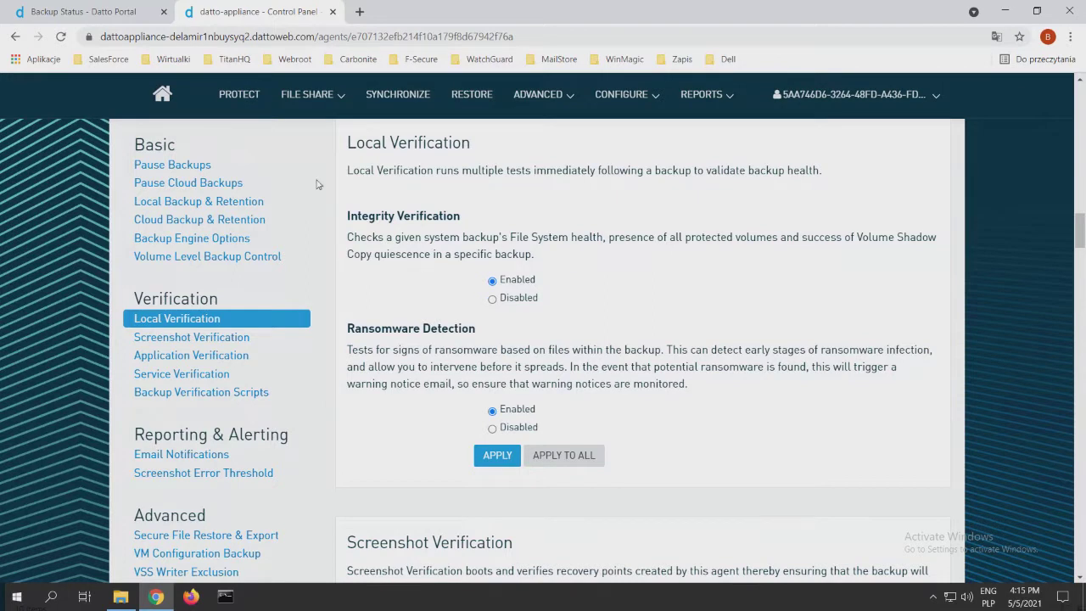
# Go to the Restore from a Backup page and choose DESKTOP-1OU68IJ as the system to restore.
pyautogui.click(472, 100)
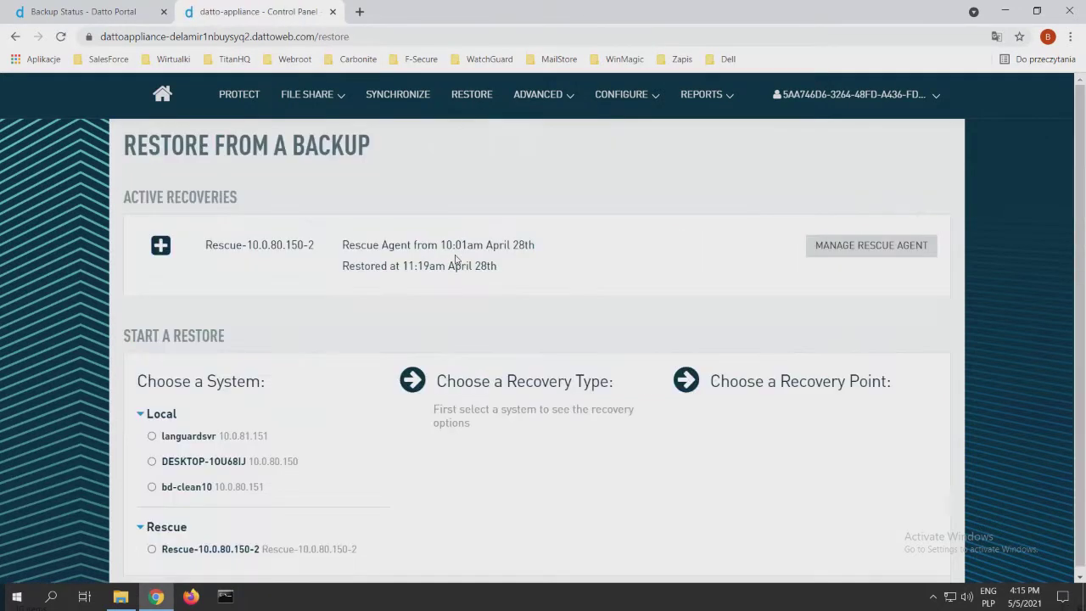
pyautogui.scroll(-1, 321, 353)
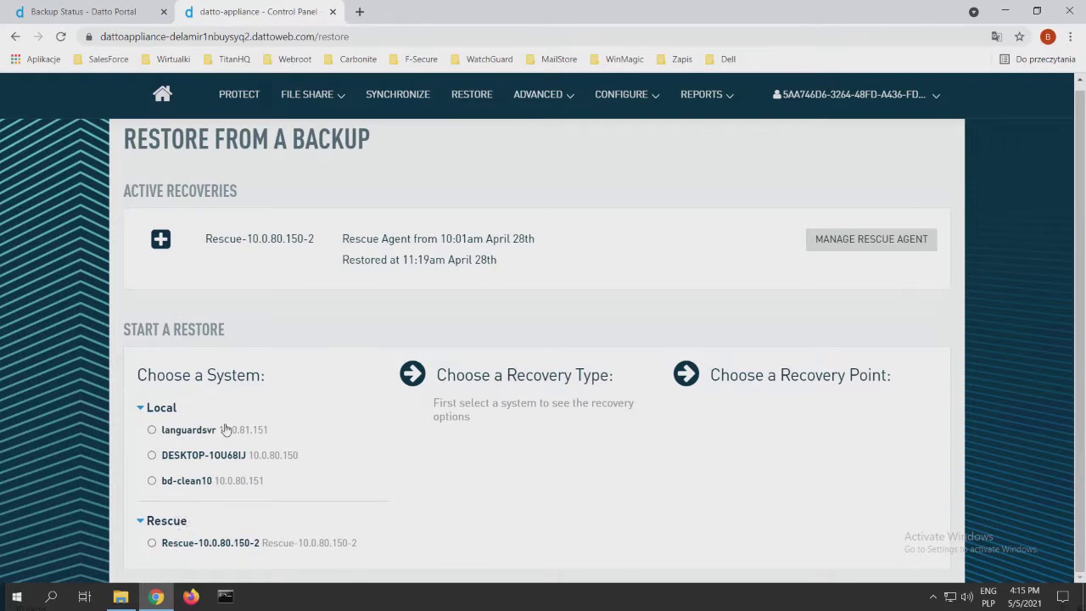
pyautogui.click(153, 456)
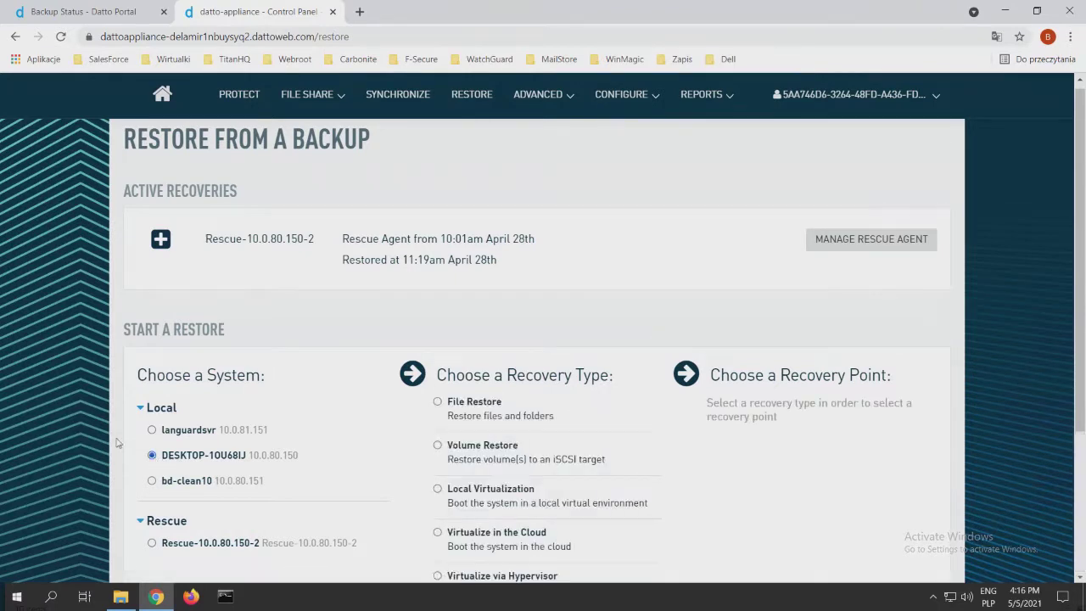
# Look over the available recovery types and choose File Restore for the selected system.
pyautogui.scroll(-2, 390, 348)
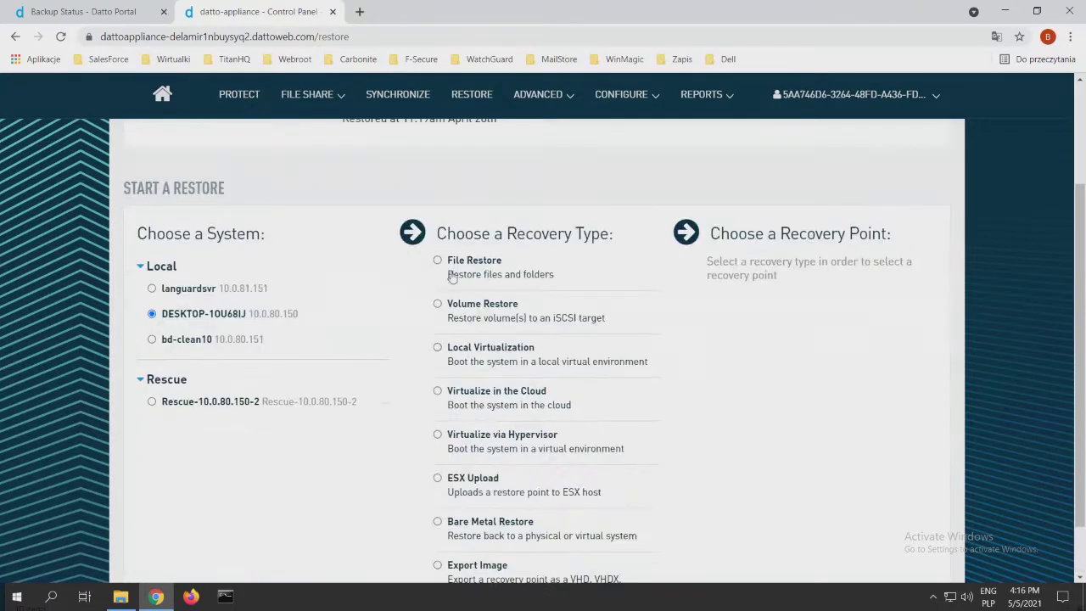
pyautogui.scroll(-1, 453, 415)
pyautogui.scroll(1, 475, 356)
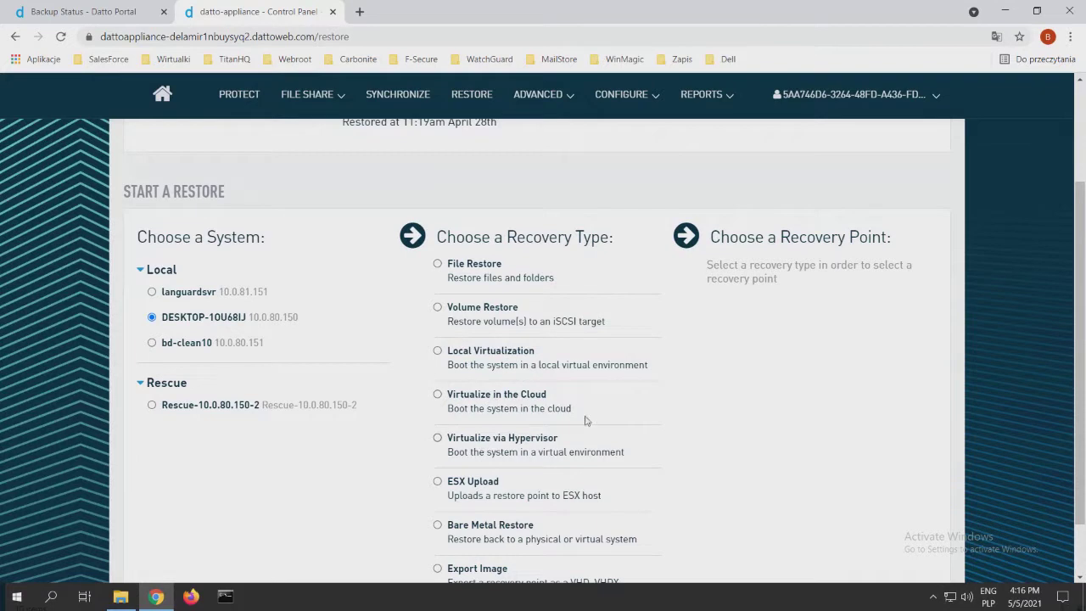
pyautogui.scroll(-1, 611, 415)
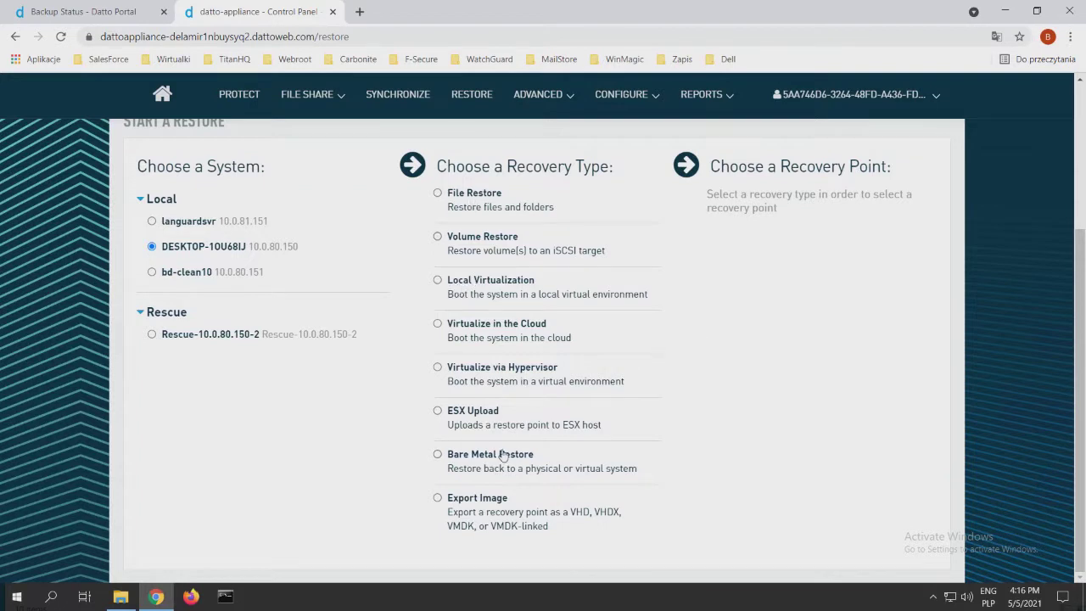
pyautogui.click(438, 194)
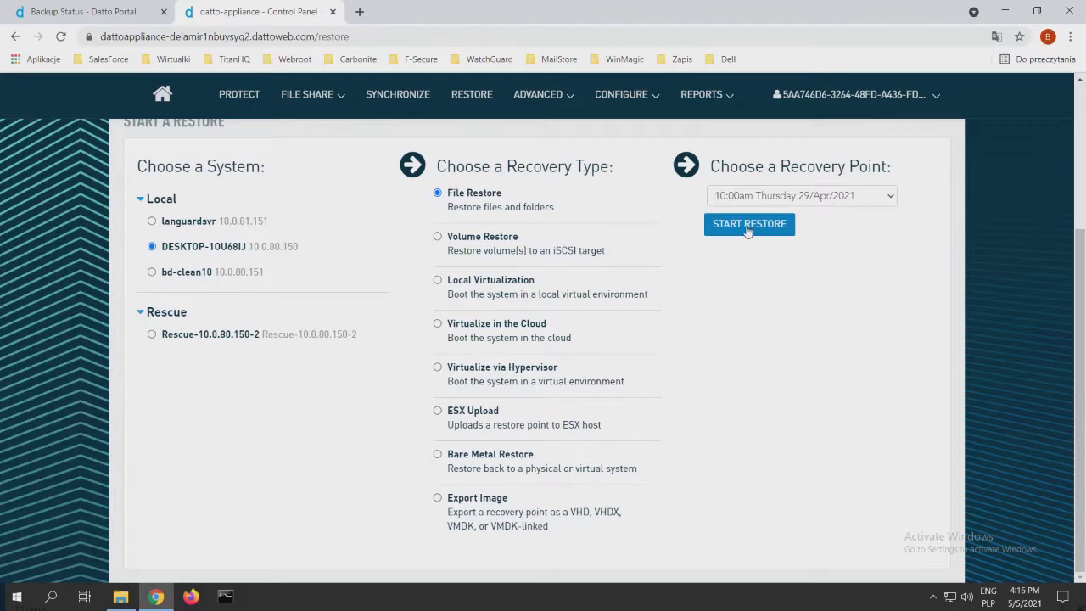
# Start the file restore from the 10:00am Thursday 29/Apr/2021 recovery point and mount that point.
pyautogui.click(826, 205)
pyautogui.click(861, 200)
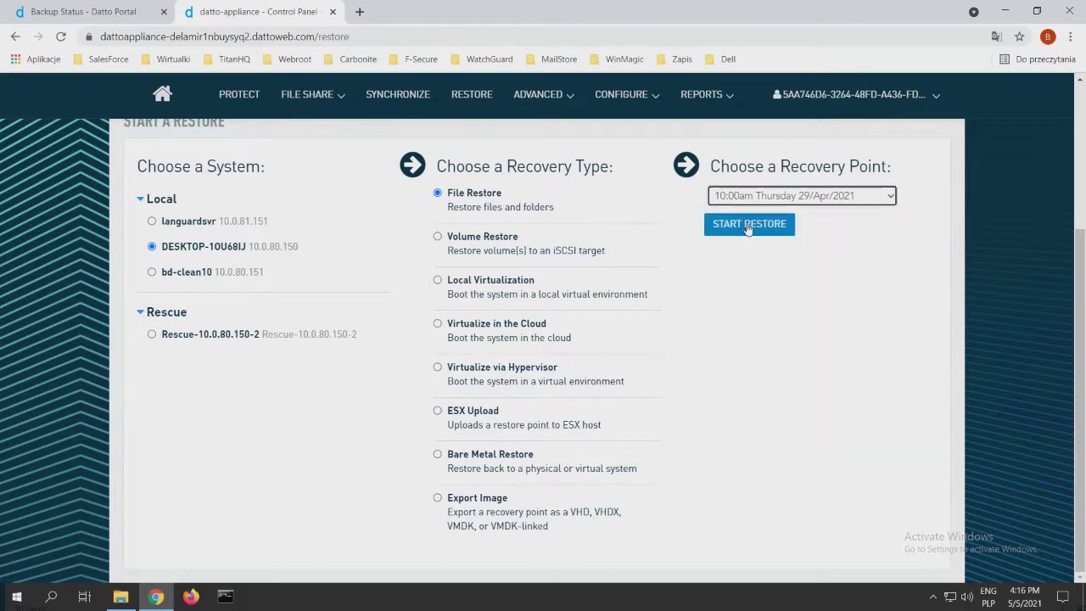
pyautogui.click(746, 227)
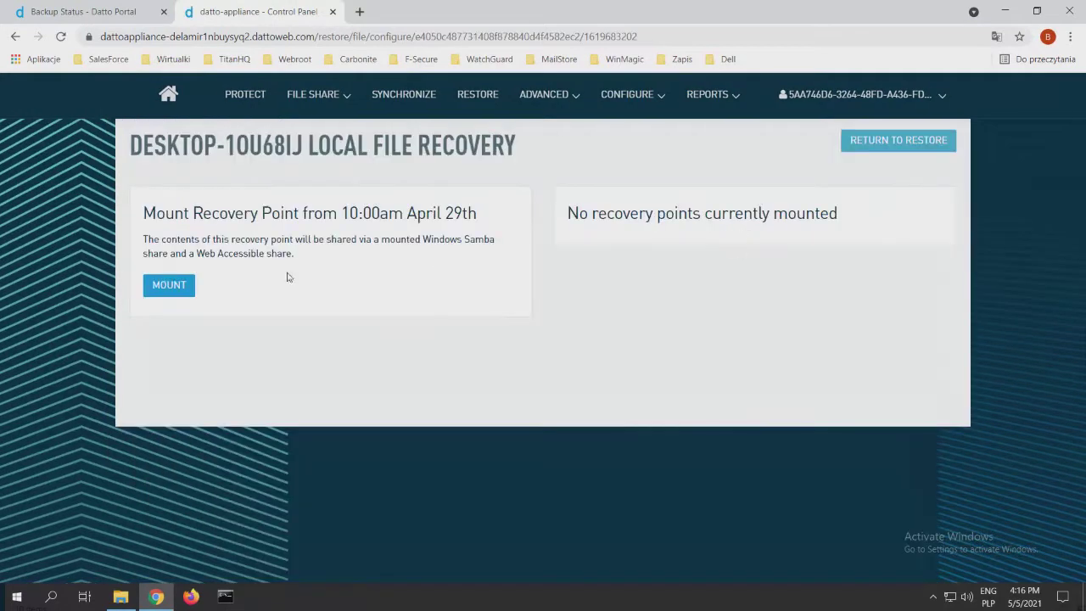
pyautogui.click(170, 289)
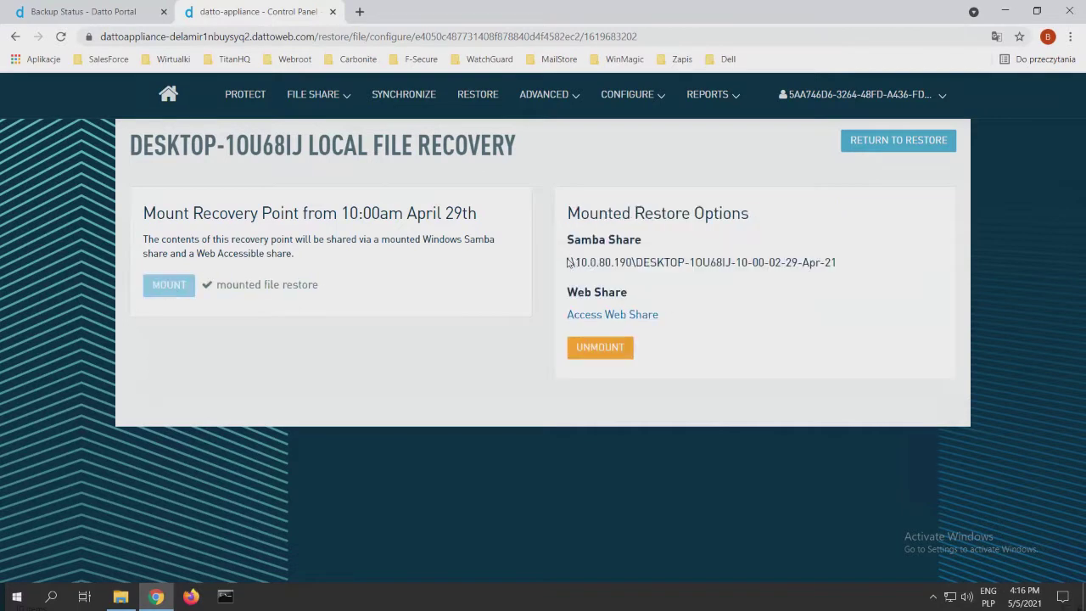
# Copy the Samba share path \\10.0.80.190\DESKTOP-1OU68IJ-10-00-02-29-Apr-21, open it in File Explorer and go into the C folder.
pyautogui.moveTo(568, 263); pyautogui.dragTo(848, 270)
pyautogui.click(121, 596)
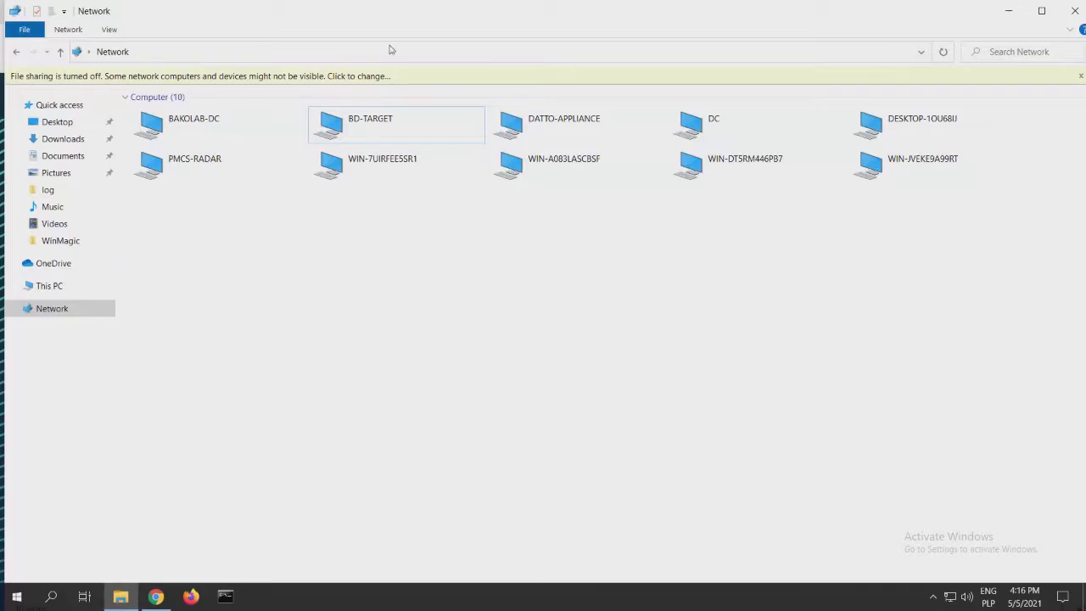
pyautogui.click(362, 52)
pyautogui.write('\\\\10.0.80.190\\DESKTOP-1OU68IJ-10-00-02-29-Apr-21')
pyautogui.press('Return')
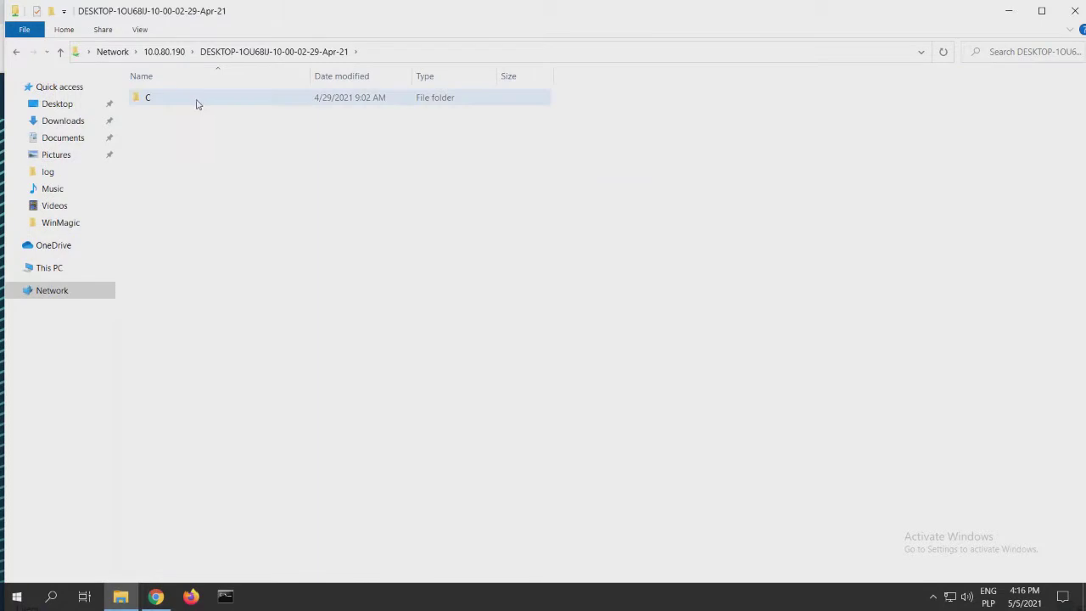
pyautogui.doubleClick(161, 103)
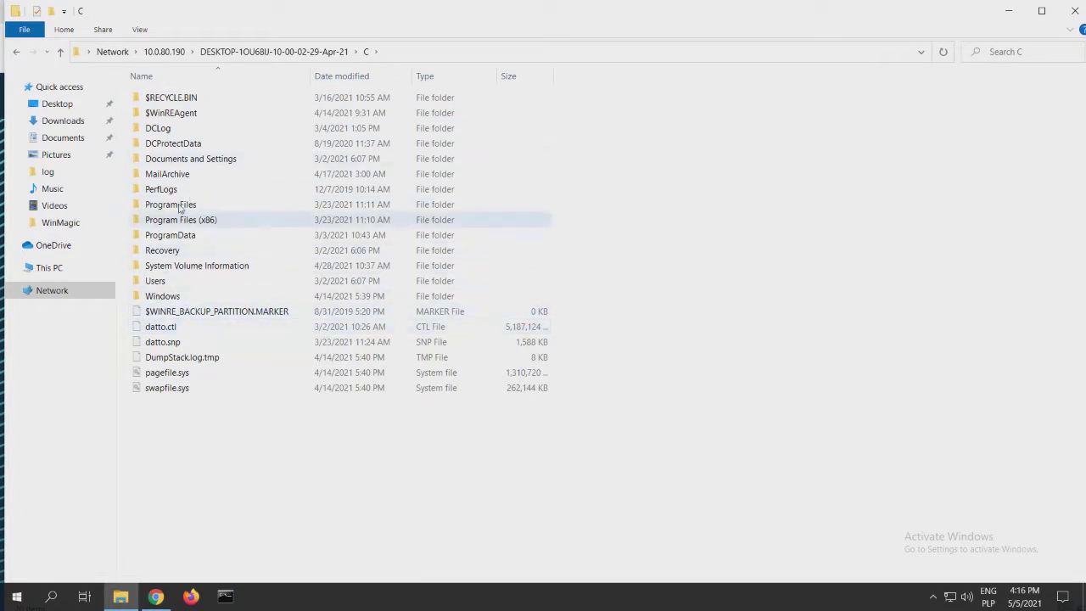
# Try to open the server root 10.0.80.190 from the share, and close File Explorer to return to the browser.
pyautogui.click(166, 52)
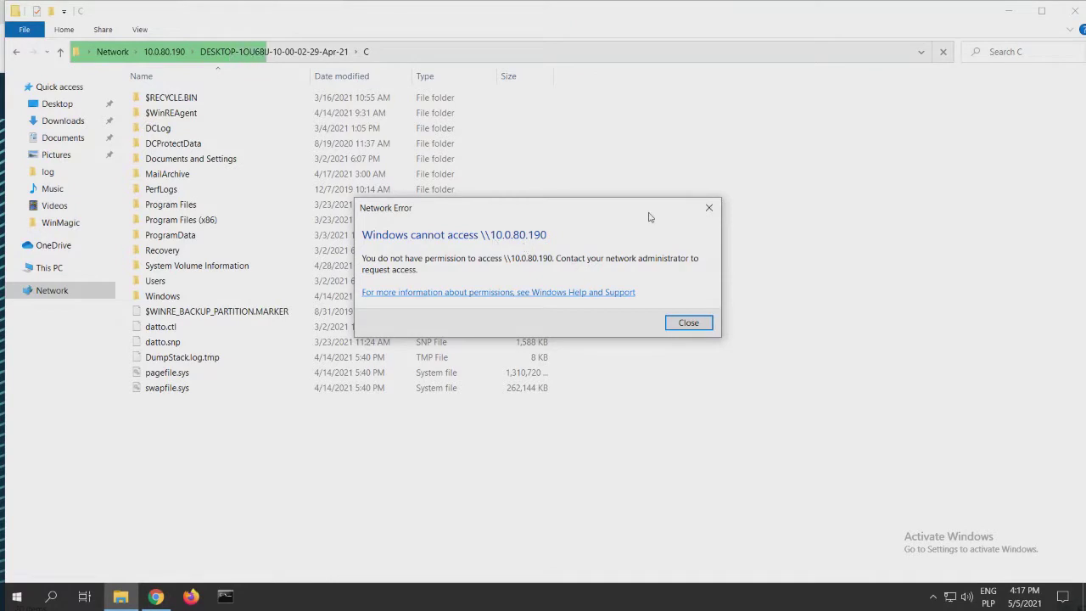
pyautogui.click(709, 209)
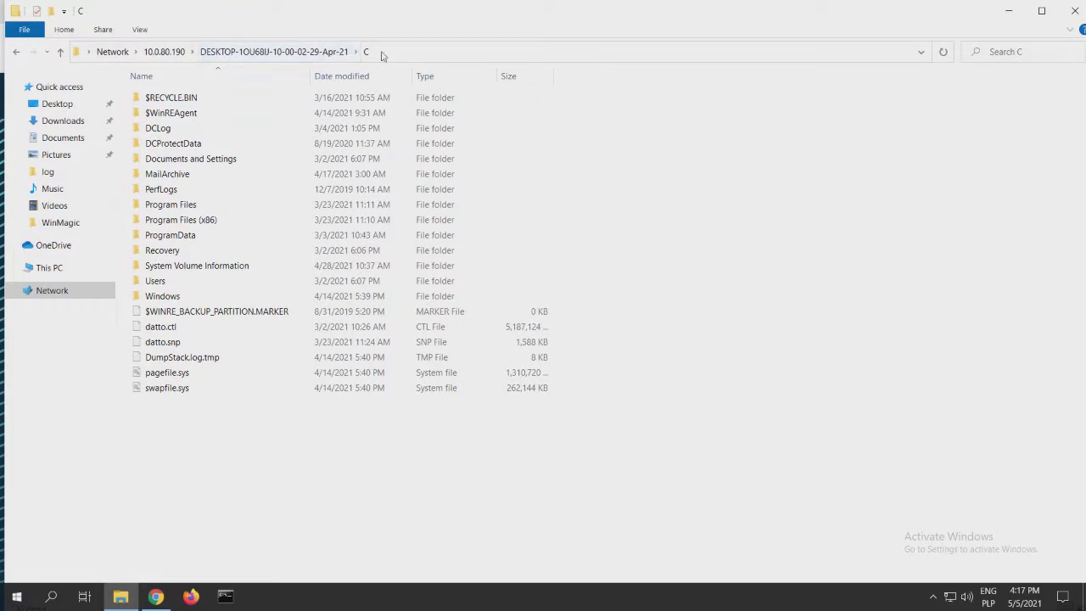
pyautogui.click(1074, 10)
pyautogui.click(668, 303)
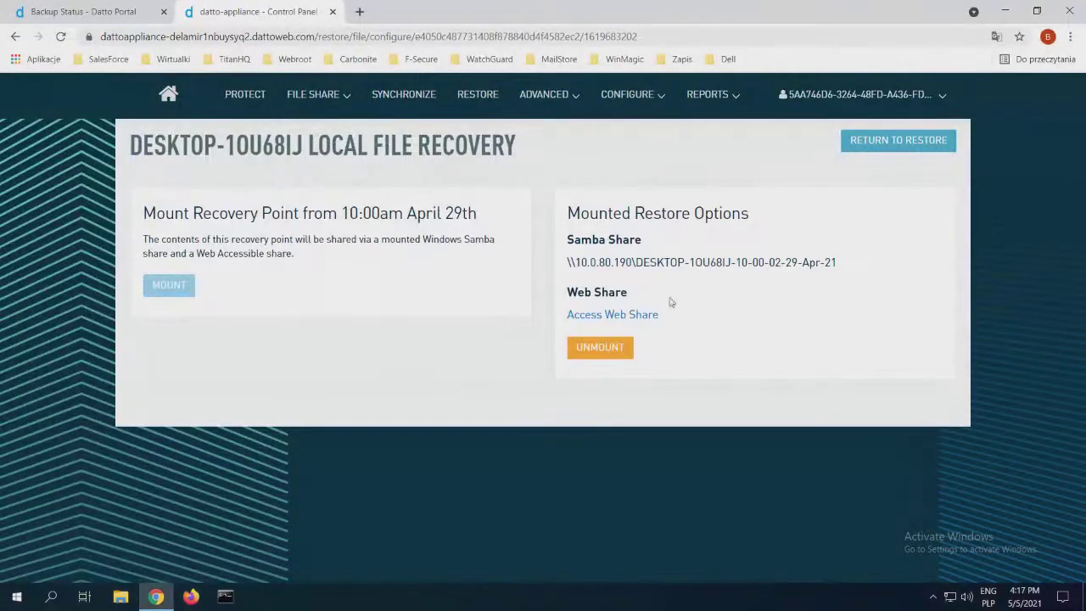
# Access the web share of the mounted recovery point and browse the contents of its C folder.
pyautogui.click(633, 318)
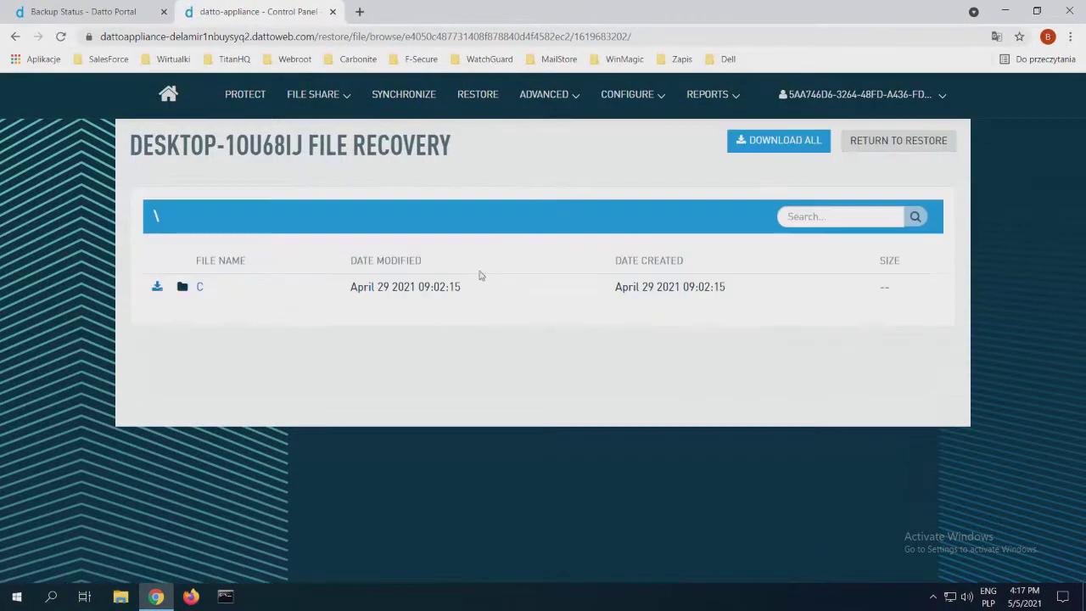
pyautogui.click(200, 290)
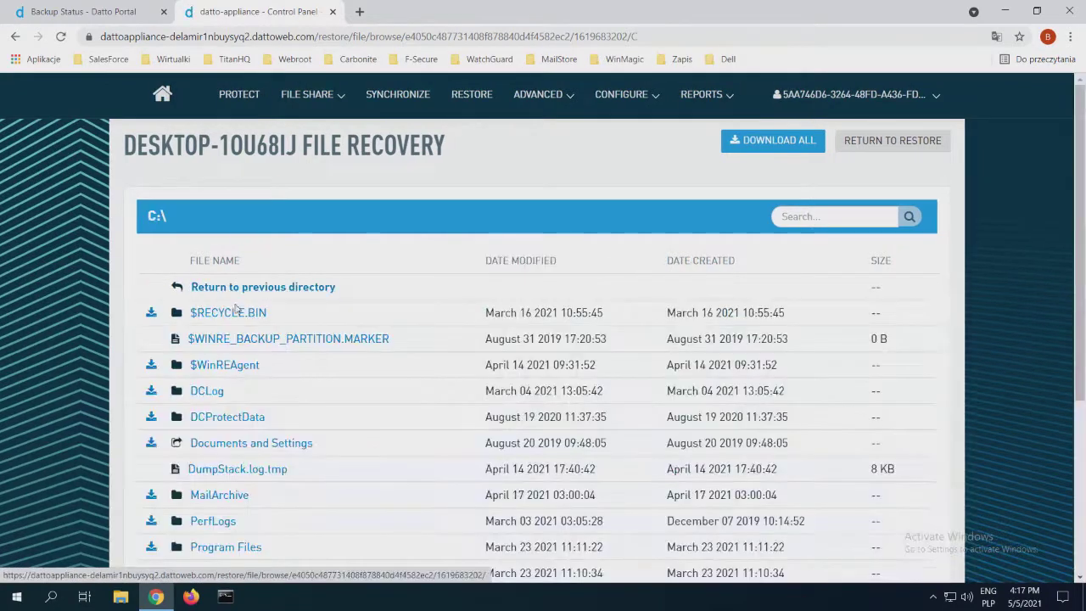
pyautogui.scroll(-1, 151, 243)
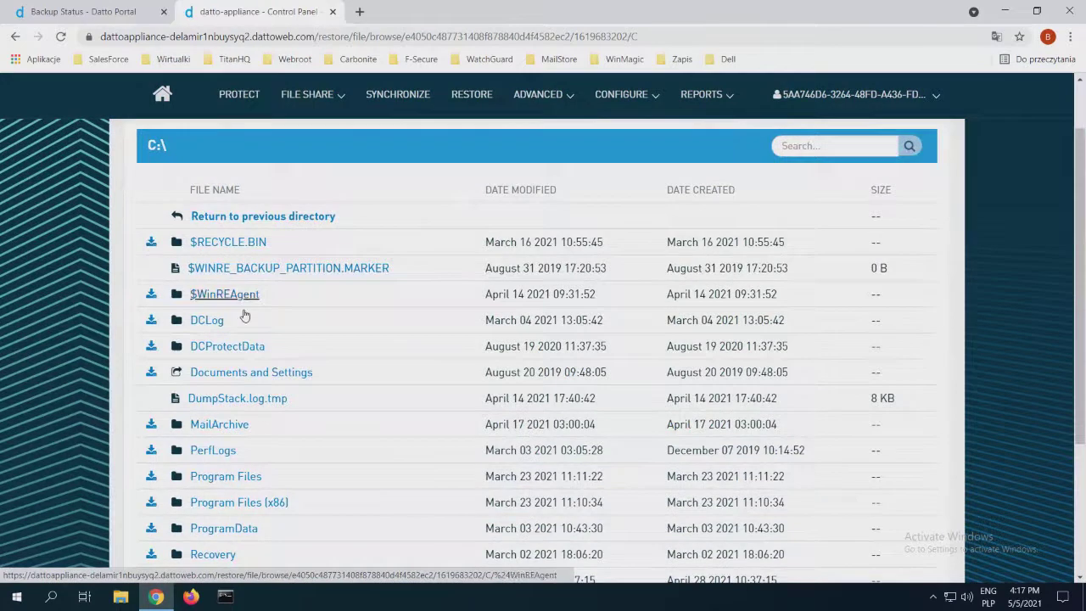
pyautogui.scroll(-3, 243, 313)
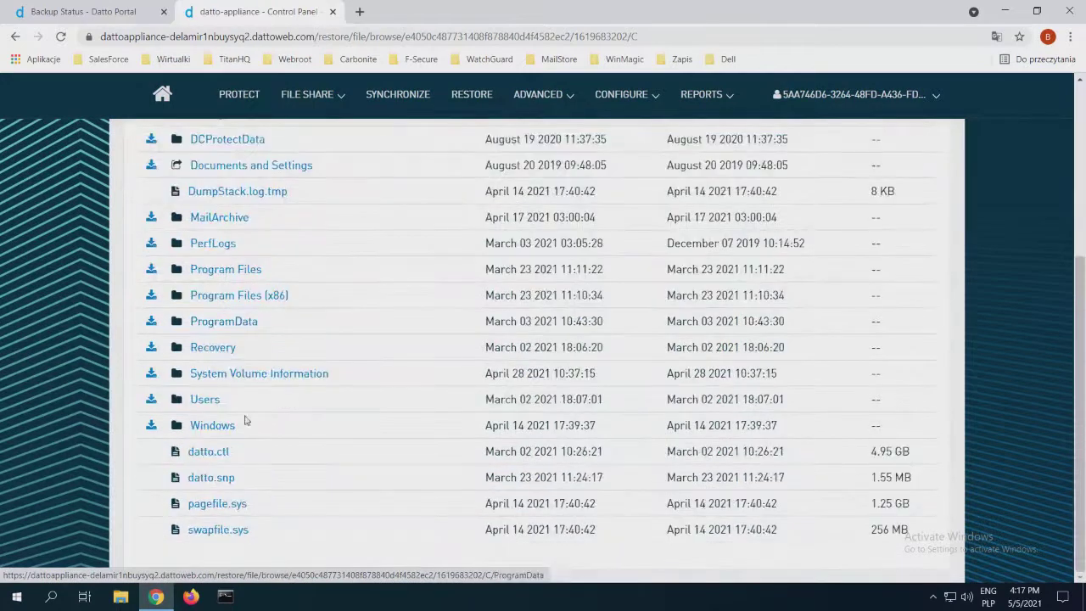
# Start downloading datto.ctl from the C folder, pause the download and dismiss the downloads bar.
pyautogui.click(219, 454)
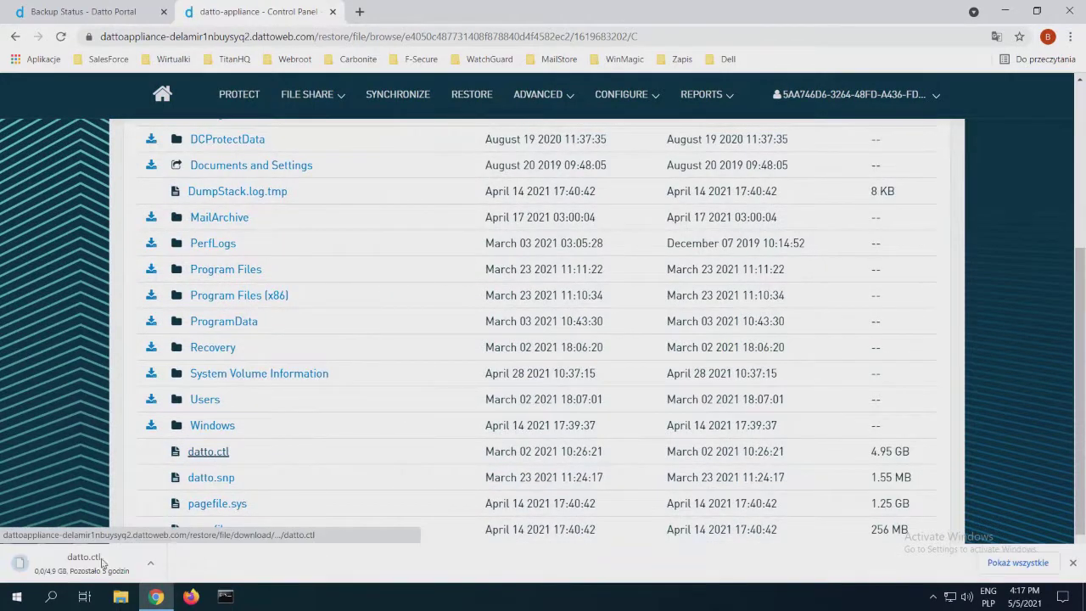
pyautogui.rightClick(97, 566)
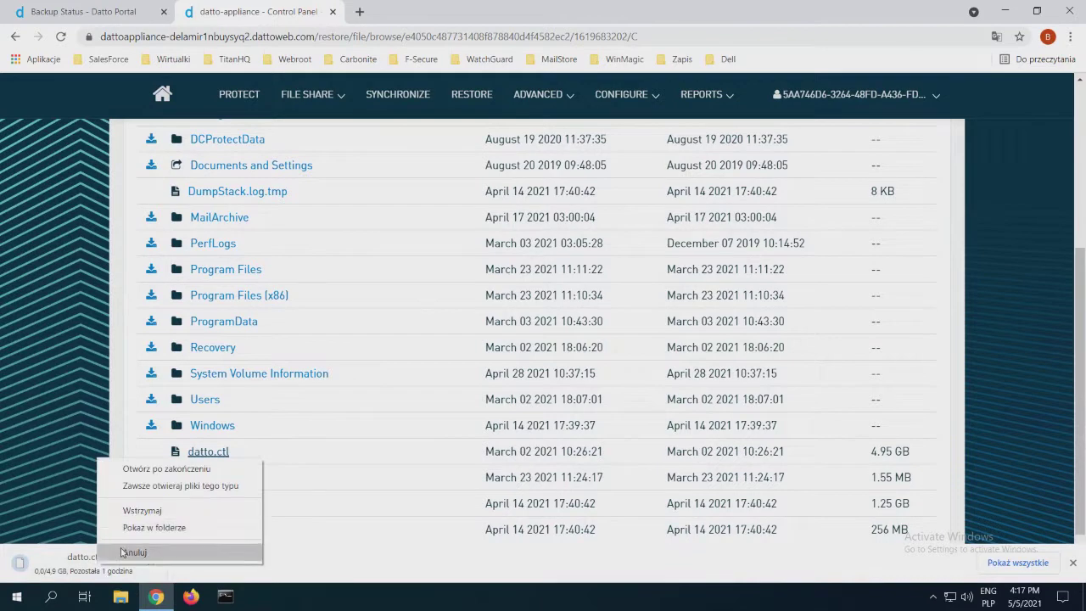
pyautogui.click(140, 511)
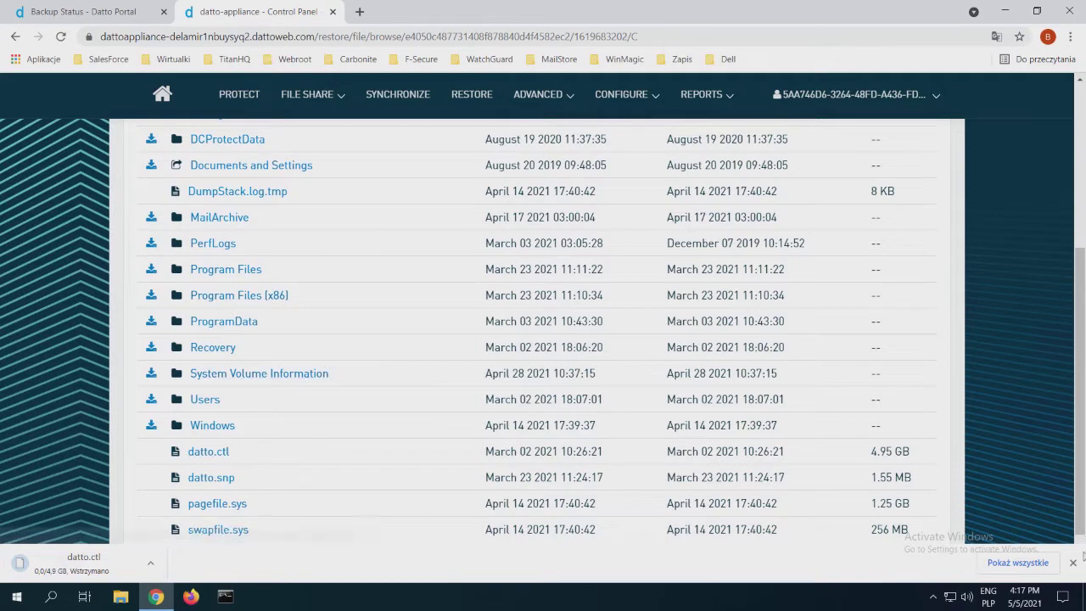
pyautogui.click(1072, 563)
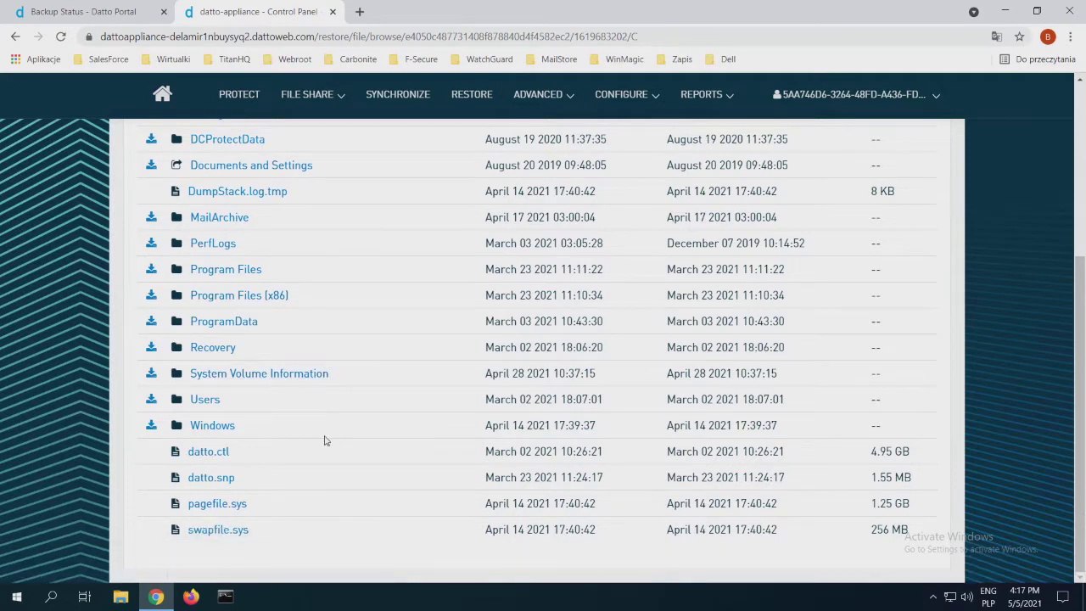
# Start a Local Virtualization restore of DESKTOP-1OU68IJ from the 10:00am Thursday 29/Apr/2021 recovery point on the Restore page.
pyautogui.scroll(4, 324, 440)
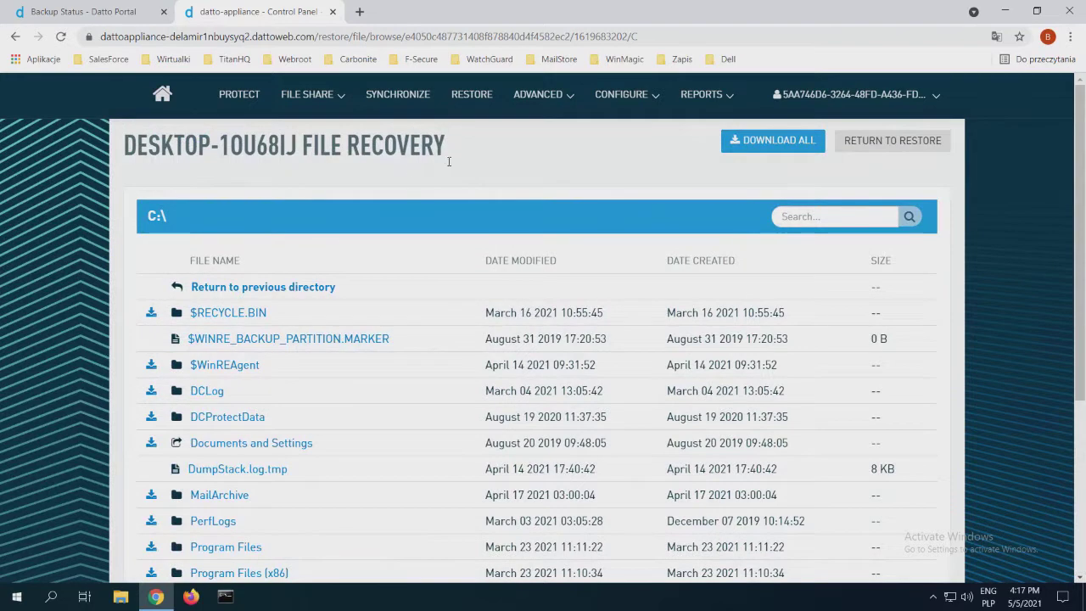
pyautogui.click(471, 106)
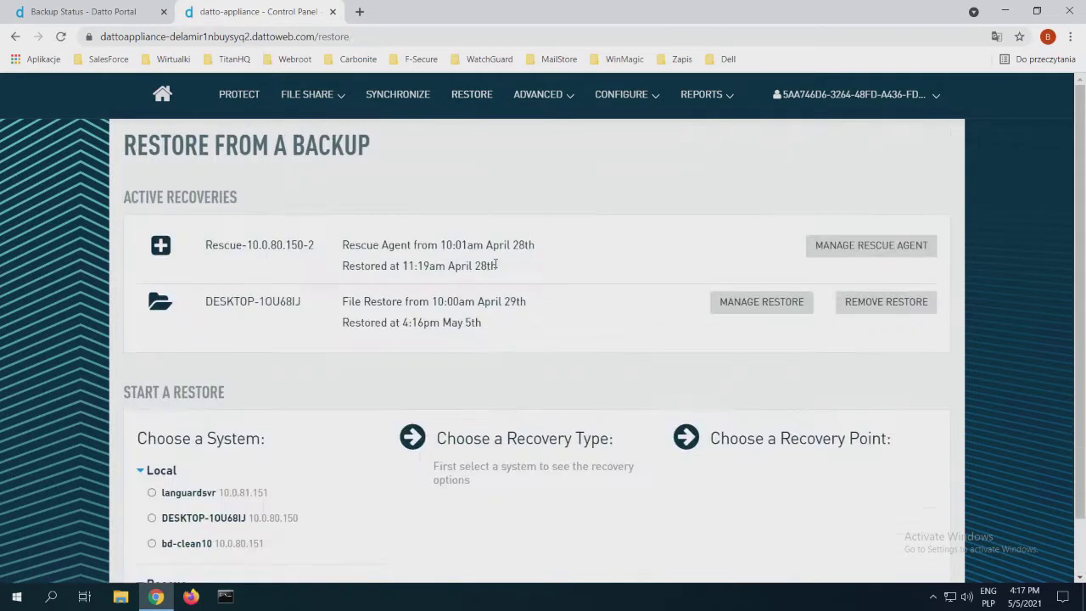
pyautogui.click(170, 518)
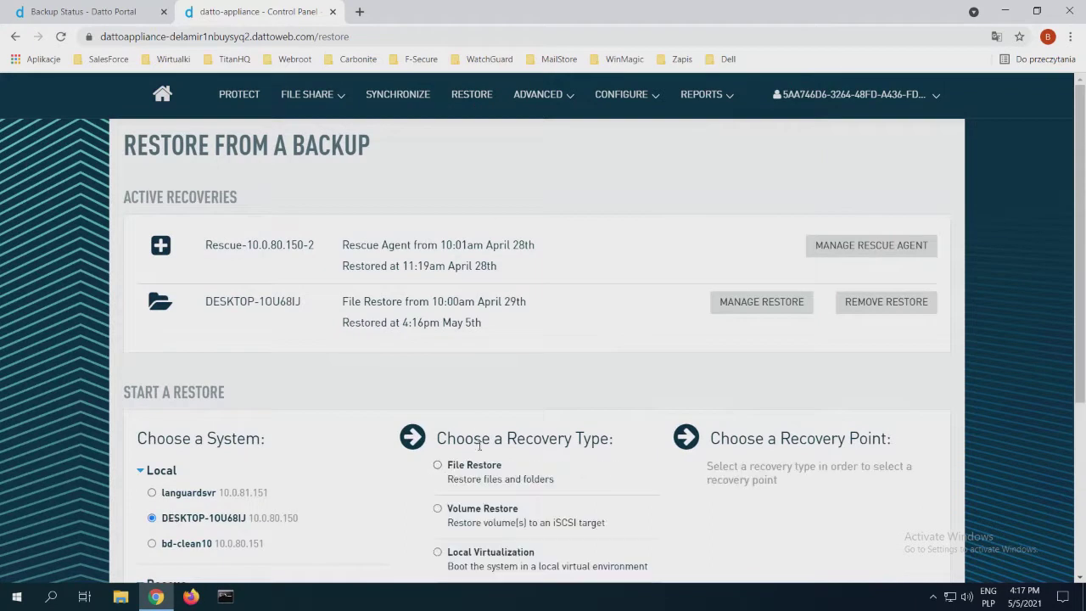
pyautogui.scroll(-2, 482, 462)
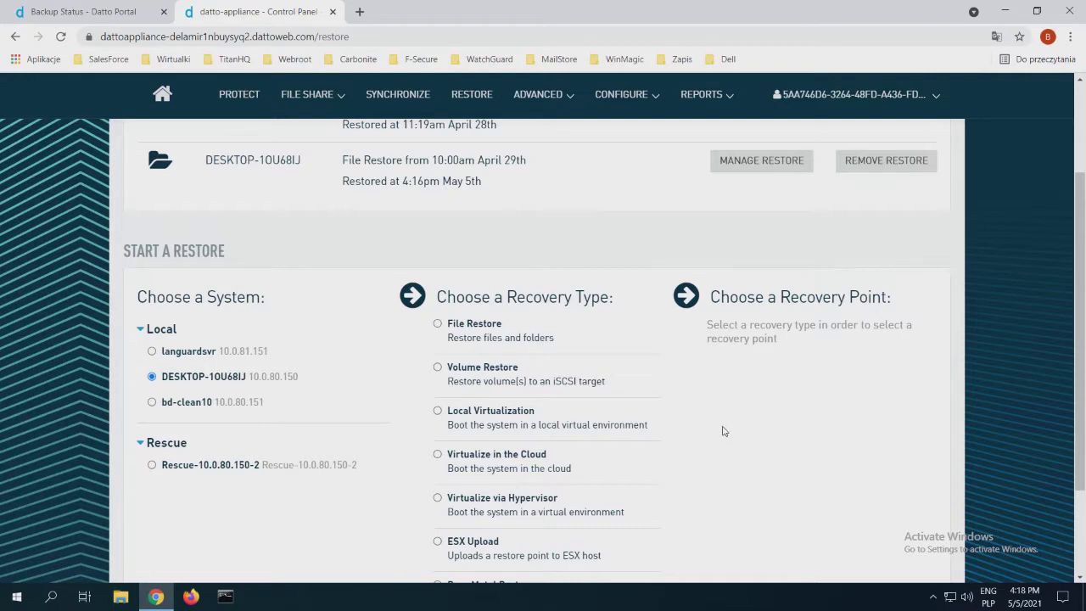
pyautogui.click(438, 412)
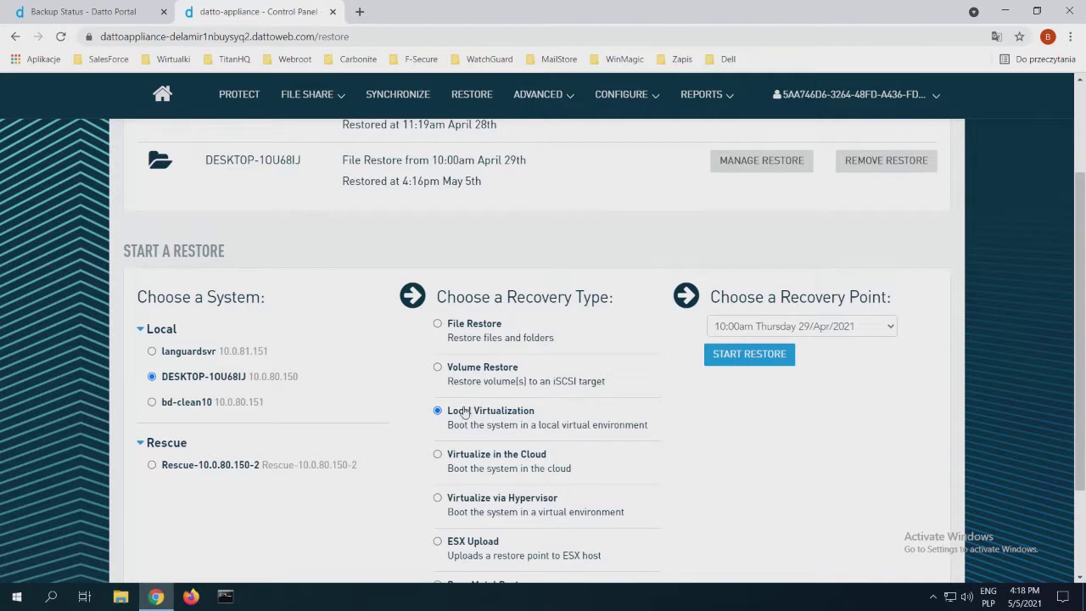
pyautogui.click(749, 361)
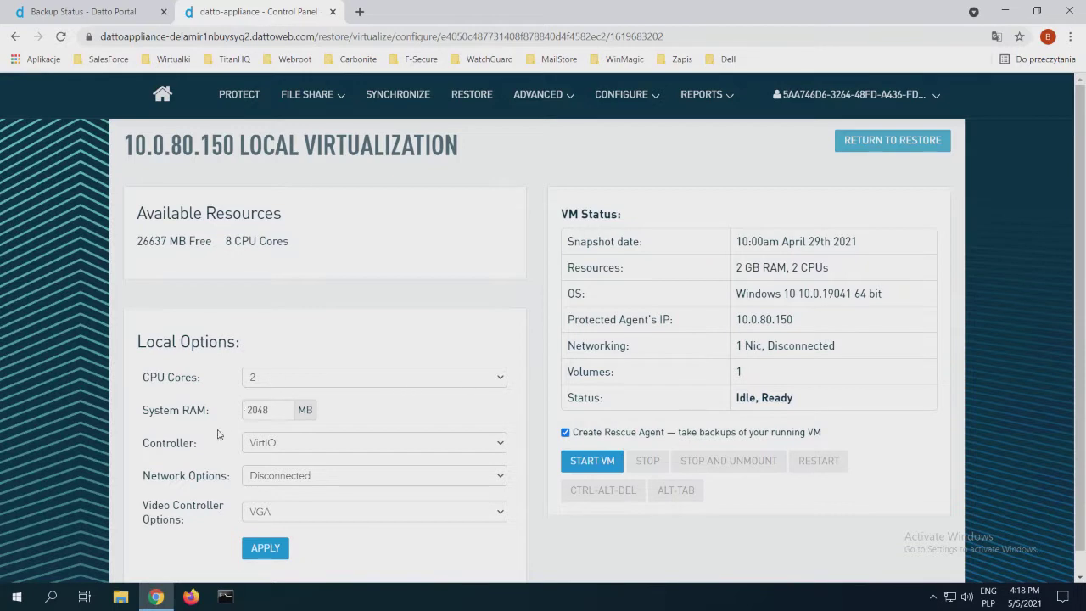
# Inspect the Network Options and Video Controller Options choices for the local virtual machine without changing them.
pyautogui.click(328, 479)
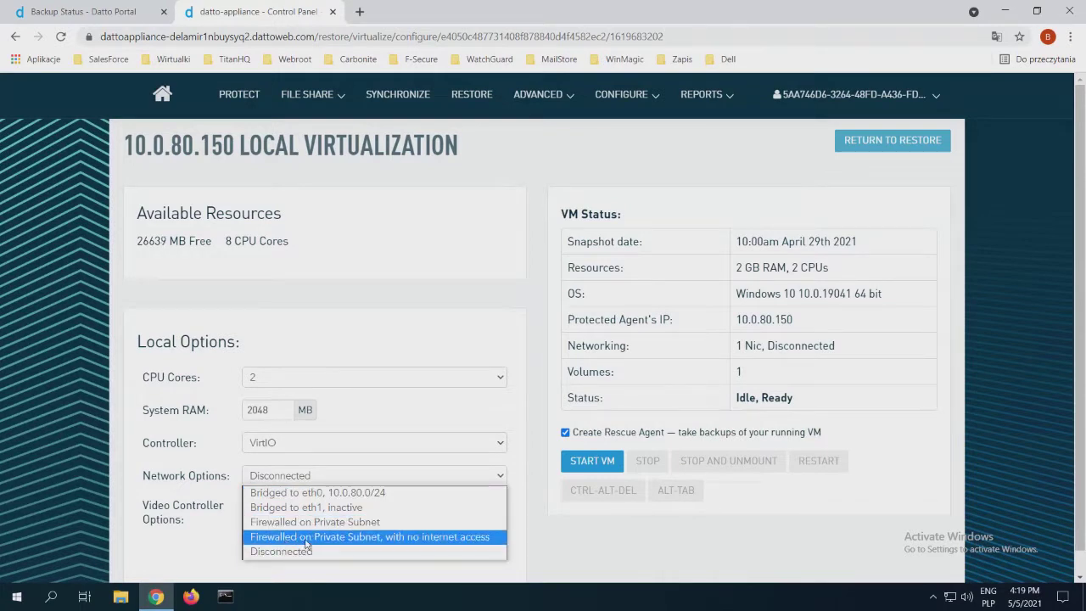
pyautogui.click(167, 542)
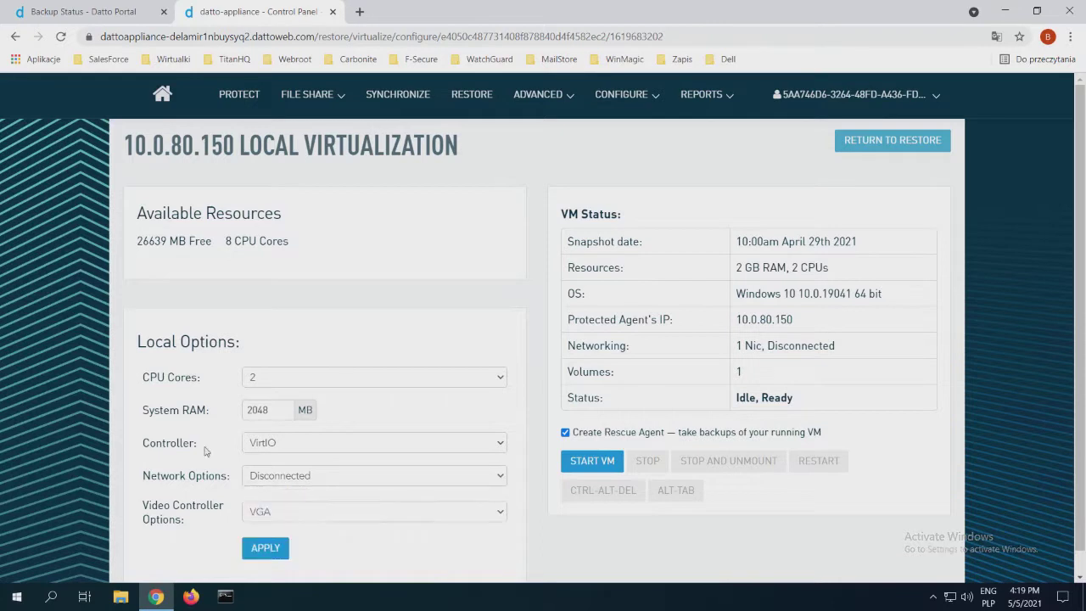
pyautogui.click(314, 512)
pyautogui.click(226, 545)
# Return to the Restore from a Backup page, select DESKTOP-1OU68IJ and look over its recovery types and the active recoveries.
pyautogui.click(478, 100)
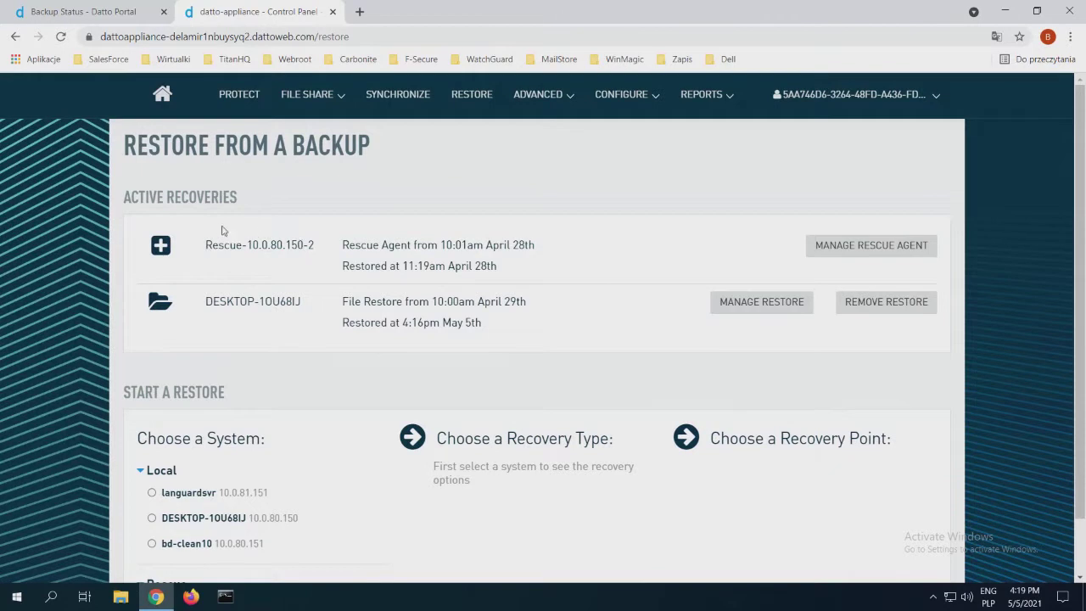
pyautogui.scroll(-1, 302, 302)
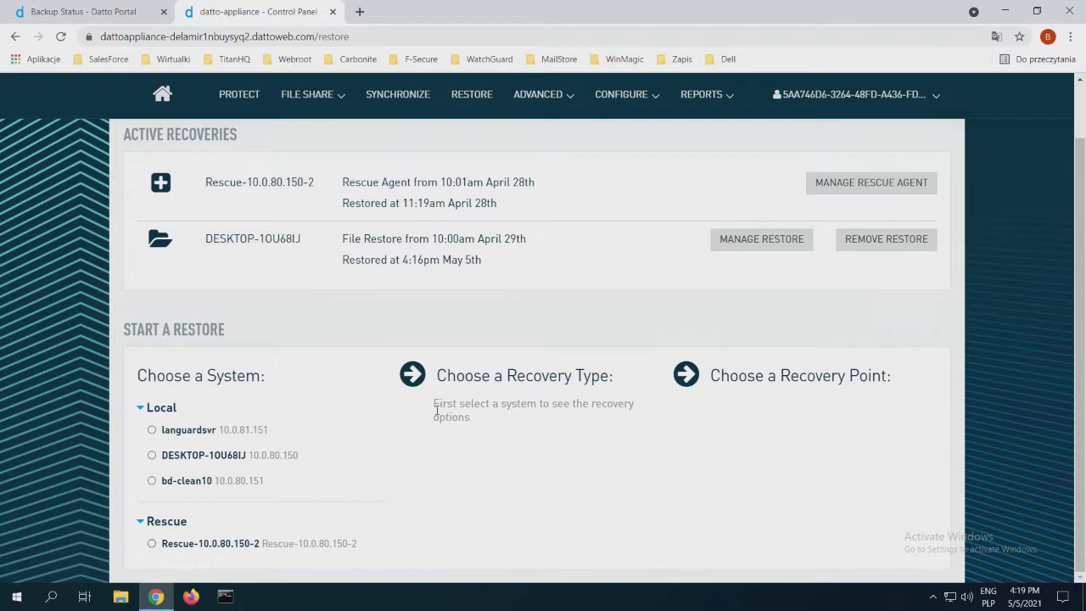
pyautogui.click(153, 455)
pyautogui.scroll(-2, 500, 416)
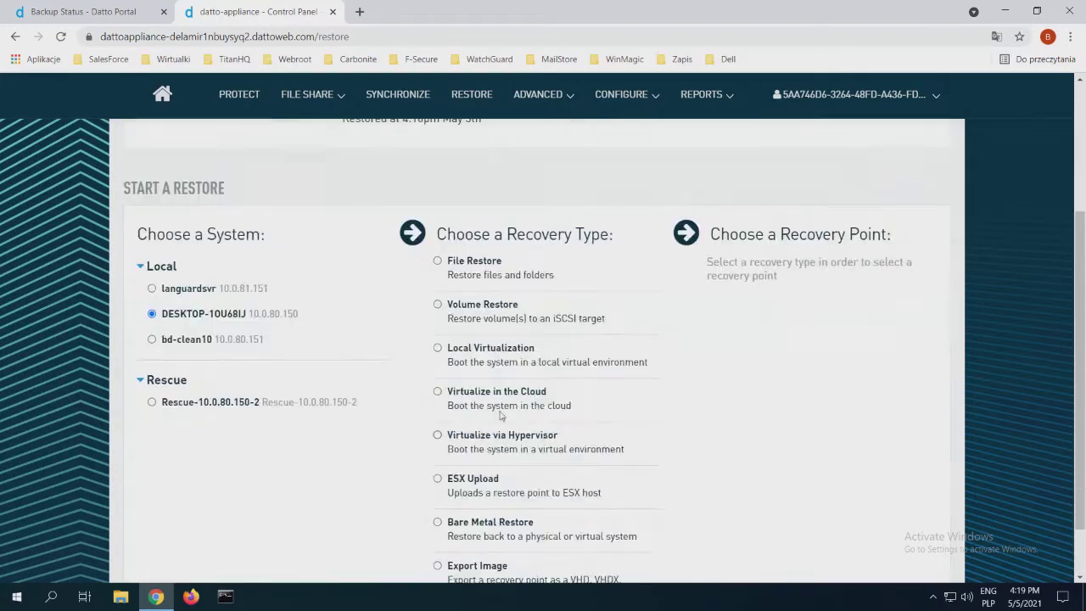
pyautogui.scroll(3, 524, 403)
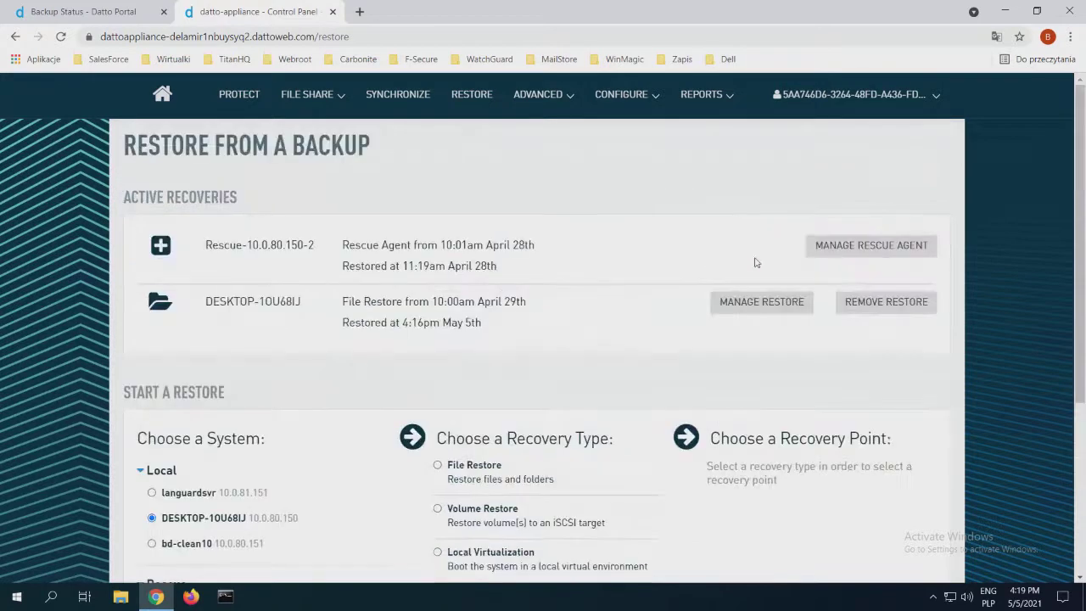
# Open the management page of rescue agent Rescue-10.0.80.150-2, start its virtual machine and open its console in the browser.
pyautogui.click(855, 252)
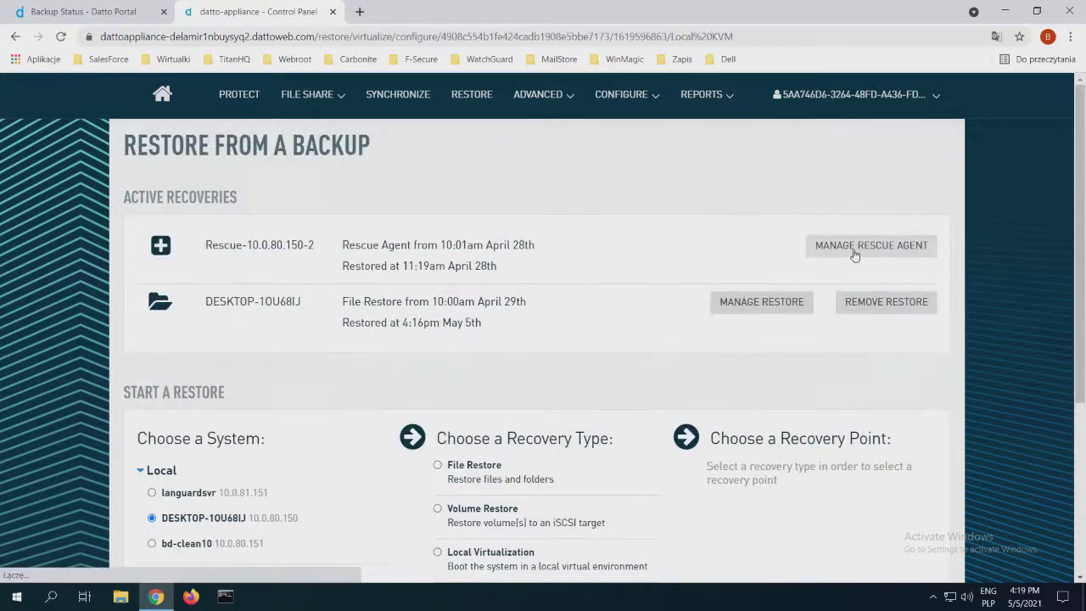
pyautogui.click(582, 412)
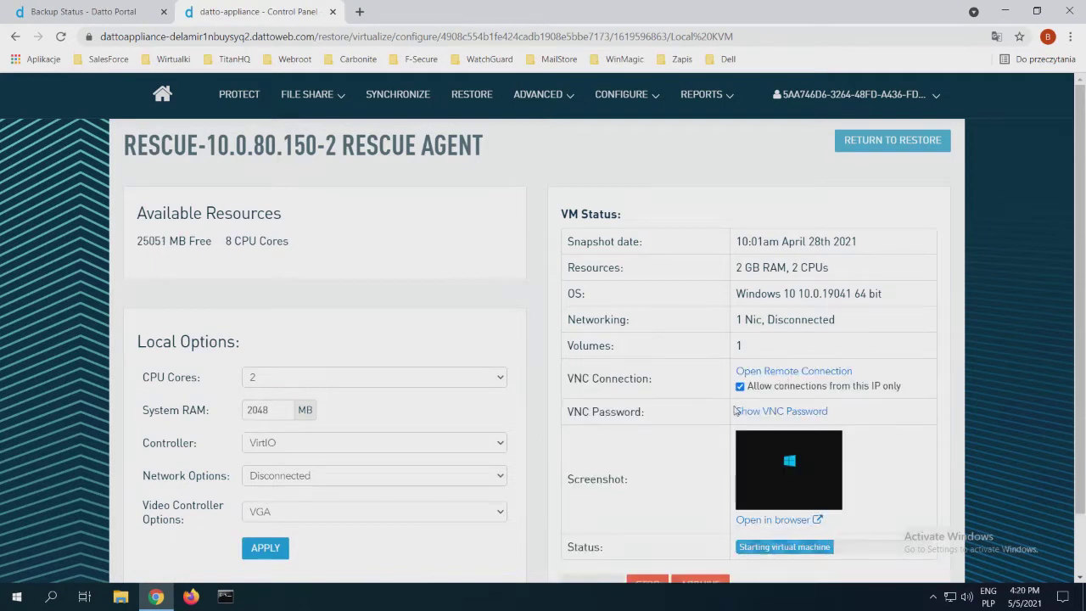
pyautogui.scroll(-1, 700, 412)
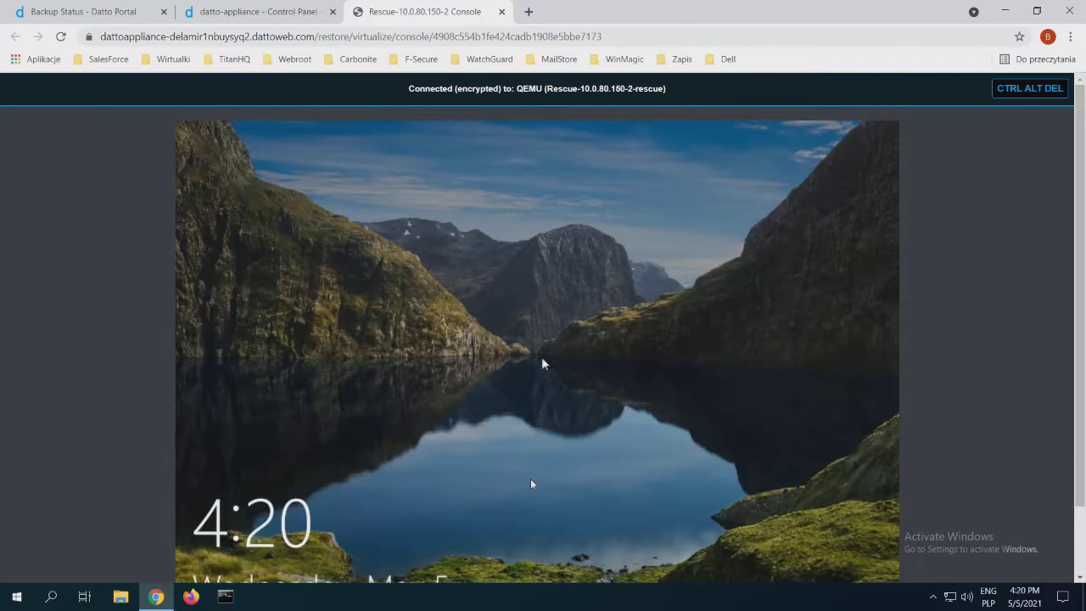
# Sign in to the rescue virtual machine by entering the Windows account password, and return to the Rescue Agent page.
pyautogui.click(512, 206)
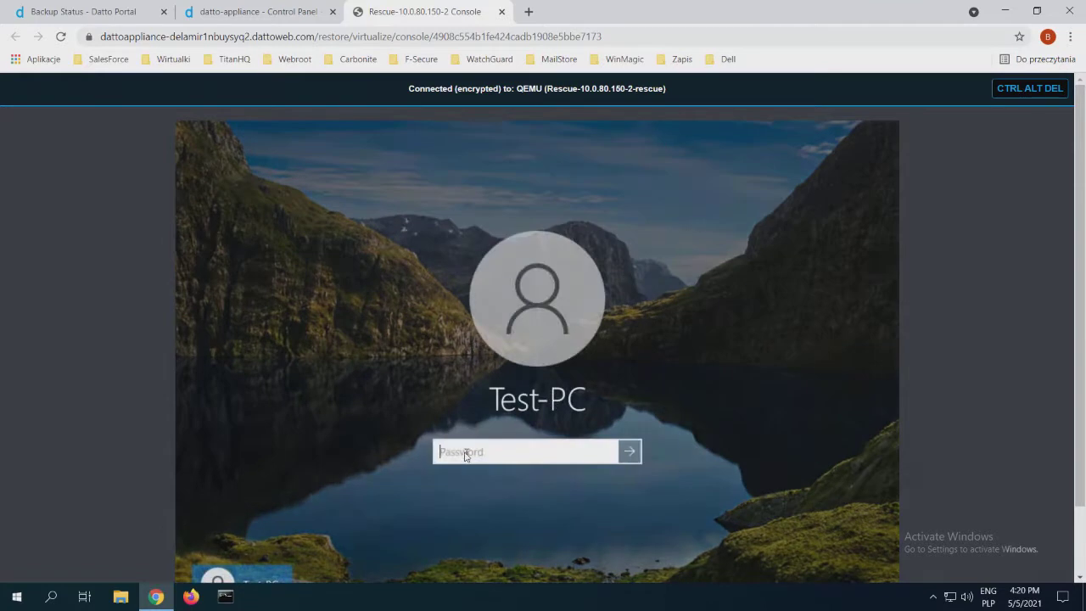
pyautogui.write('************')
pyautogui.press('Return')
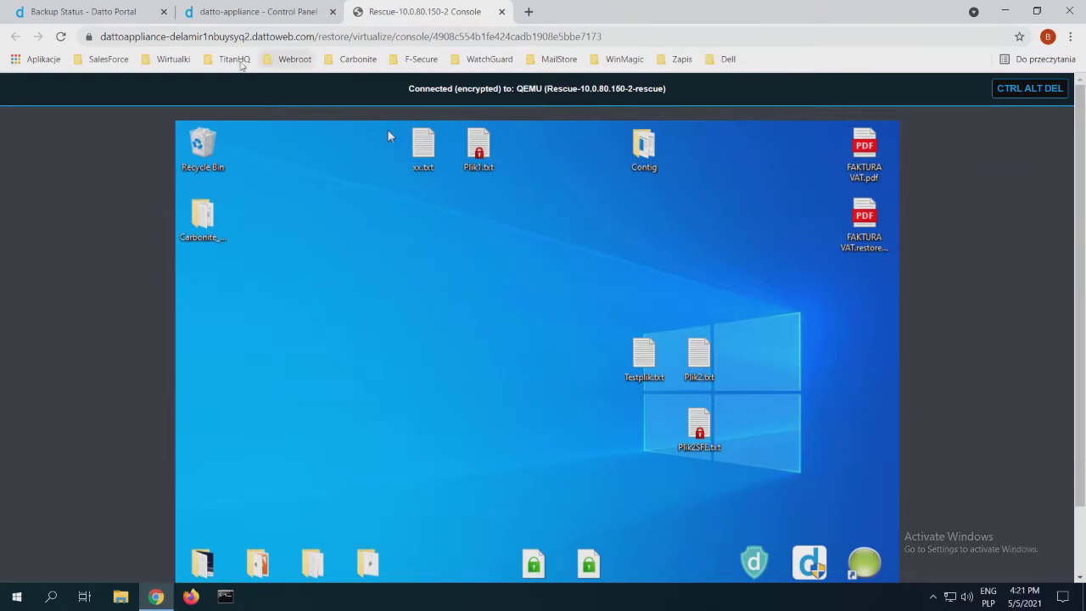
pyautogui.click(242, 12)
pyautogui.scroll(1, 324, 222)
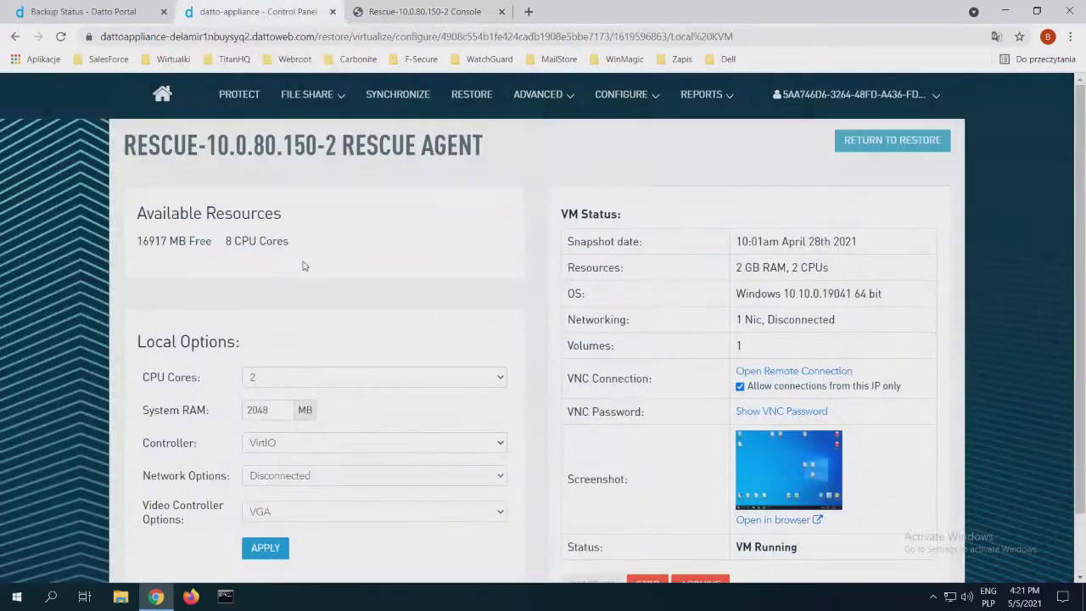
# Open the Restore from a Backup page, check the rescue virtual machine's desktop in its console, and return to the Restore page.
pyautogui.click(472, 97)
pyautogui.scroll(-1, 209, 458)
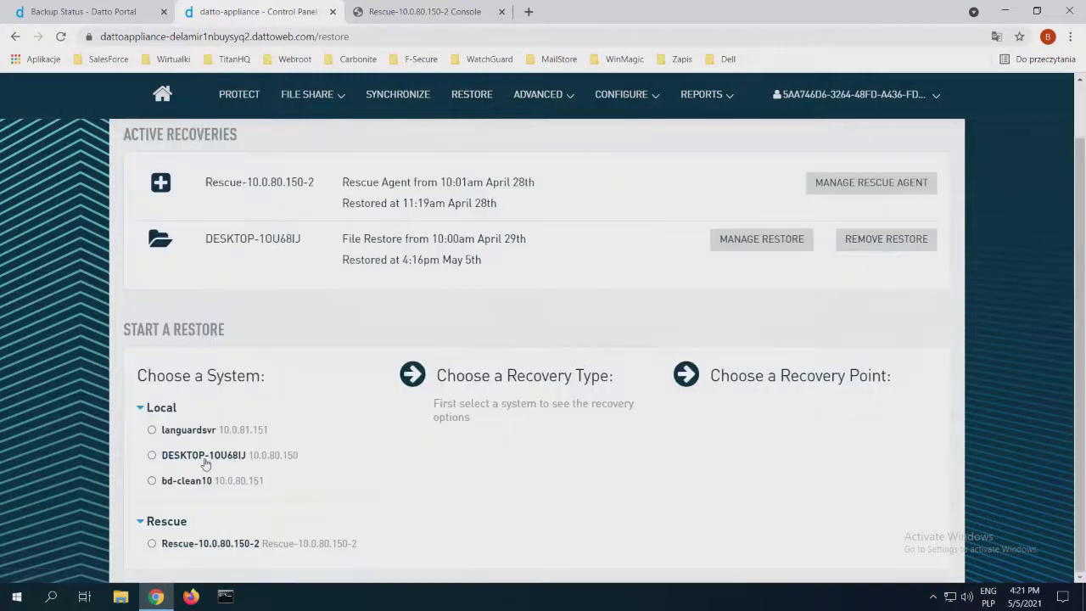
pyautogui.click(425, 12)
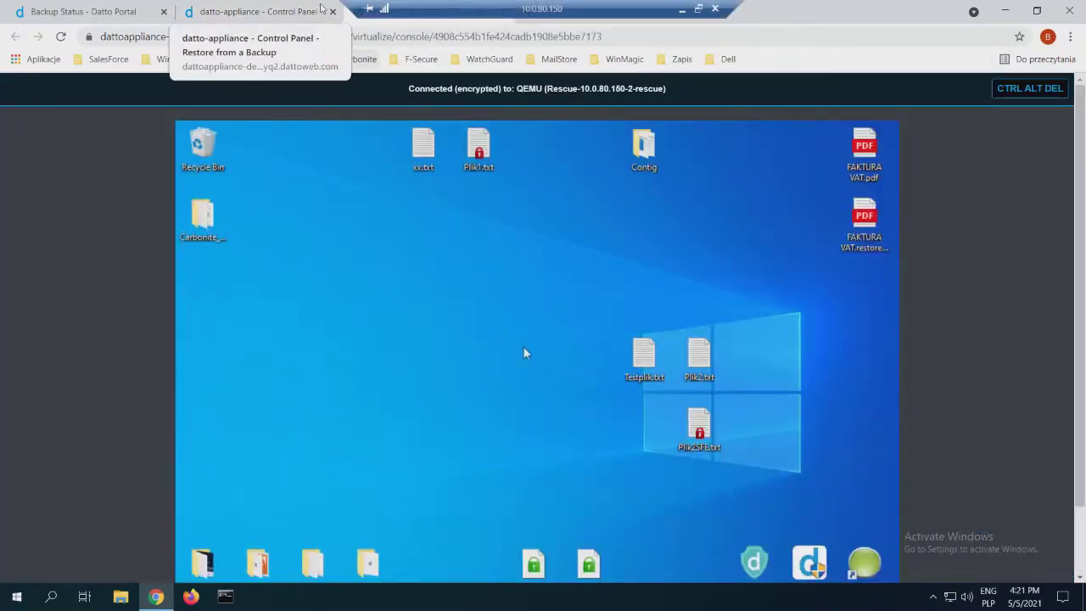
pyautogui.click(322, 10)
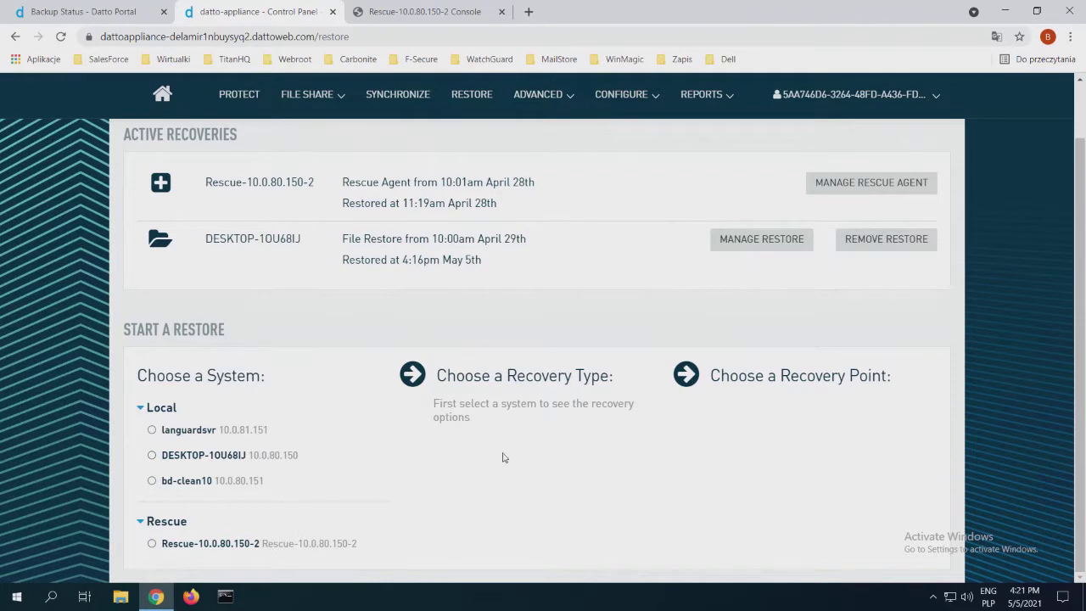
# Select DESKTOP-1OU68IJ as the system to restore and review all its recovery types, from File Restore to Export Image.
pyautogui.click(152, 456)
pyautogui.scroll(-3, 675, 395)
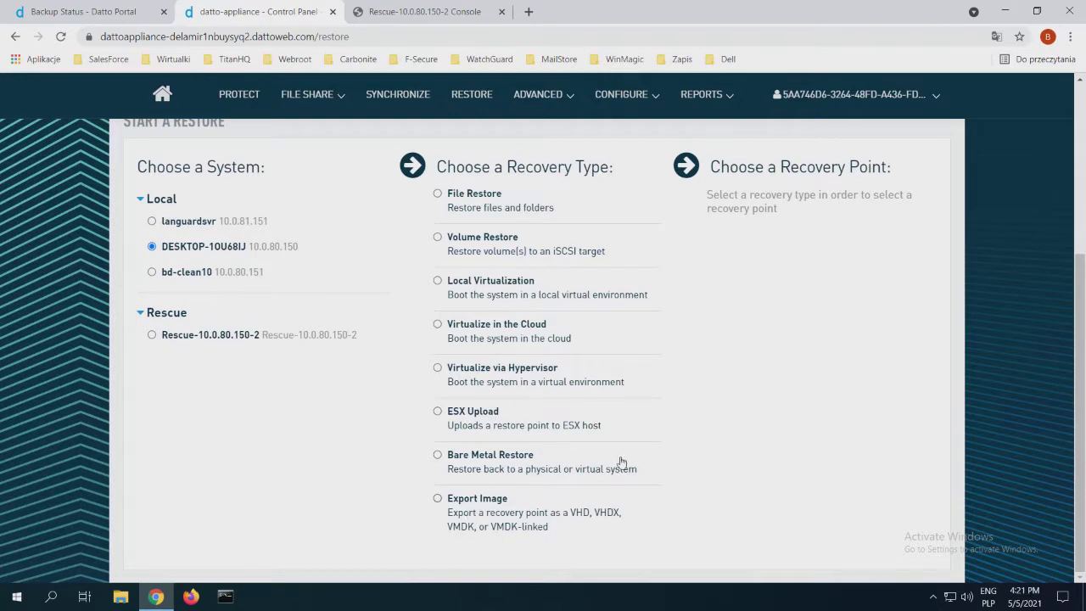
pyautogui.scroll(4, 524, 417)
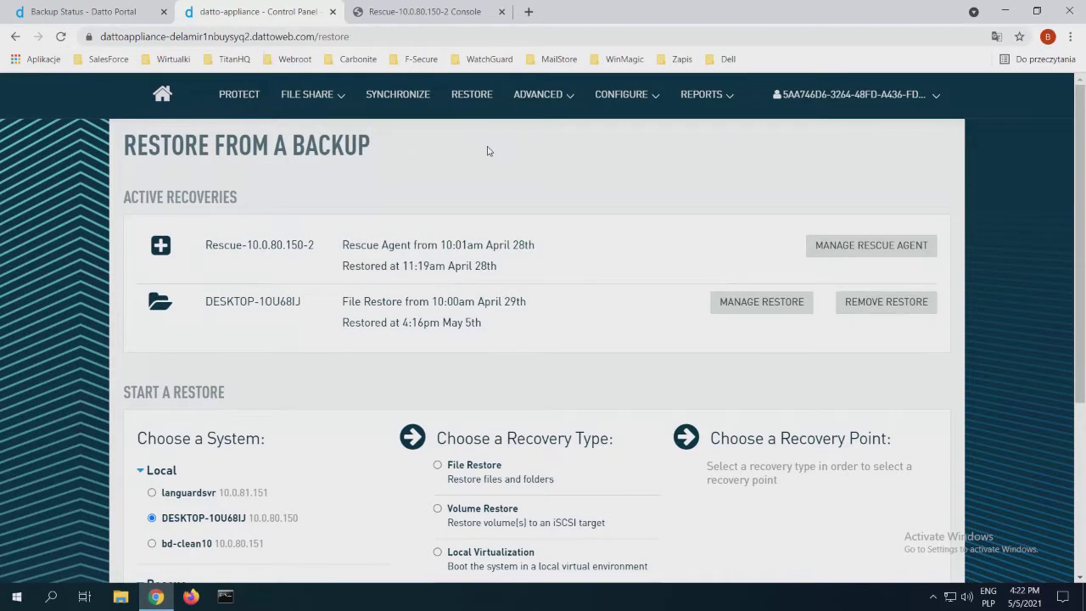
# Open the appliance's Network Settings page and examine the network interface status and the connectivity check results.
pyautogui.click(639, 100)
pyautogui.click(624, 136)
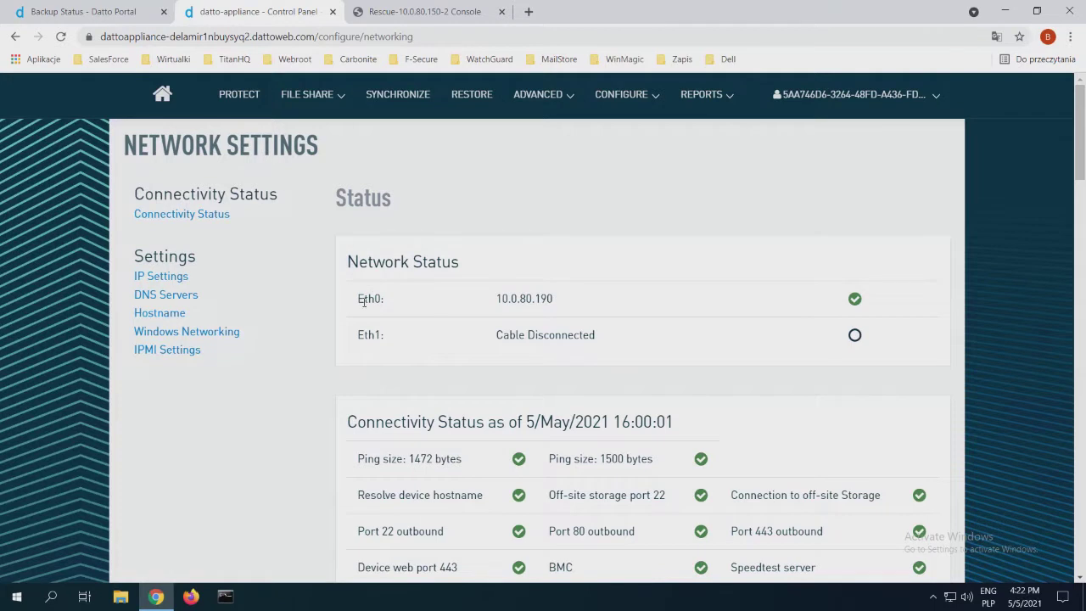
pyautogui.scroll(-2, 364, 301)
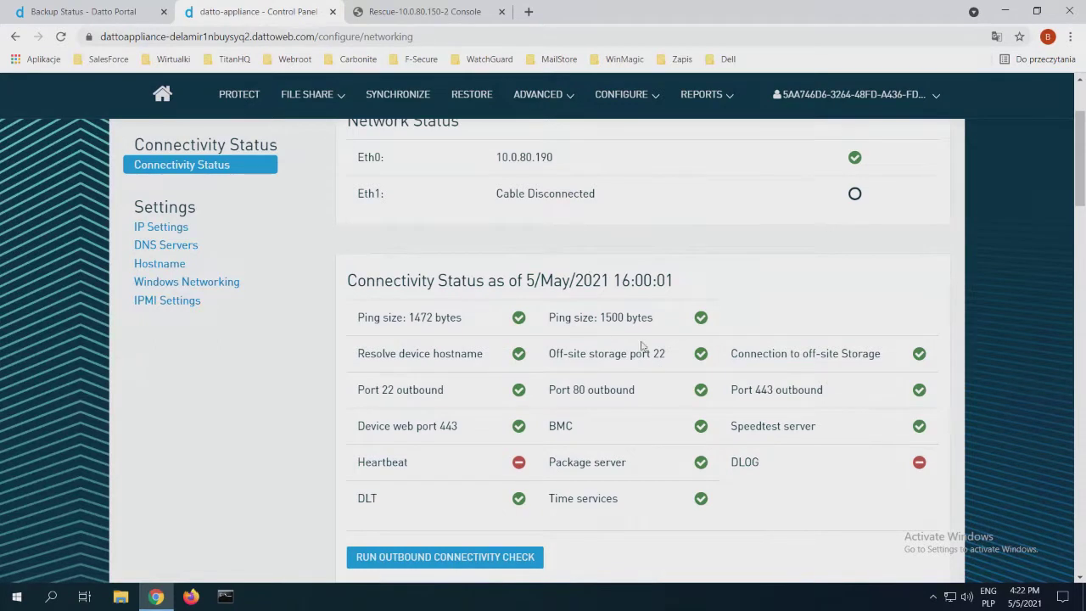
pyautogui.scroll(-1, 608, 341)
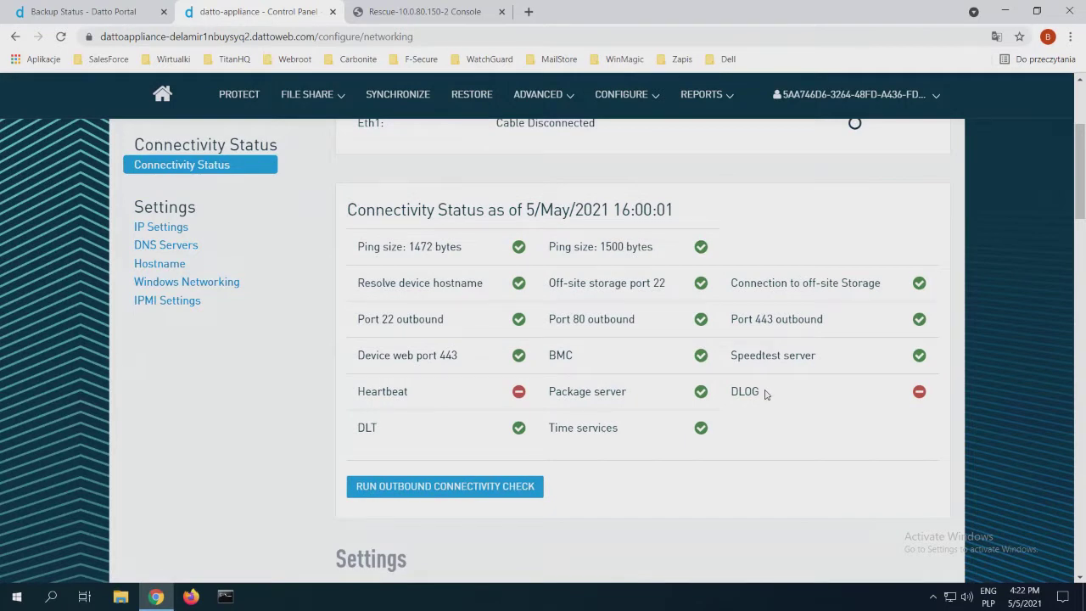
# Examine the IP settings of eth0 and eth1, including eth0's IP Mode choices, and the Bonded Interfaces options without changing them.
pyautogui.scroll(-4, 611, 371)
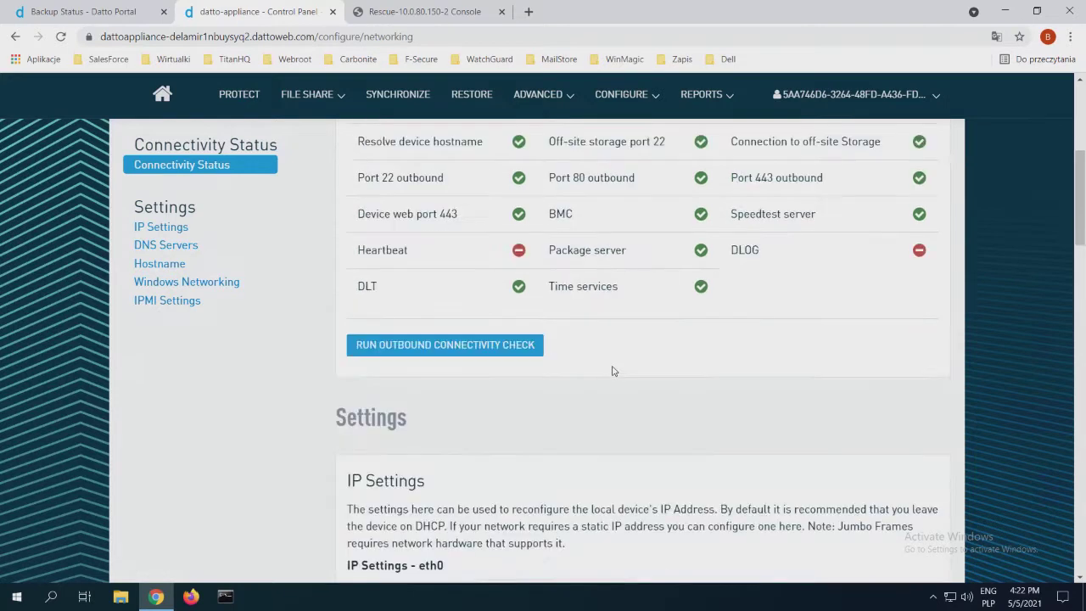
pyautogui.scroll(-2, 390, 355)
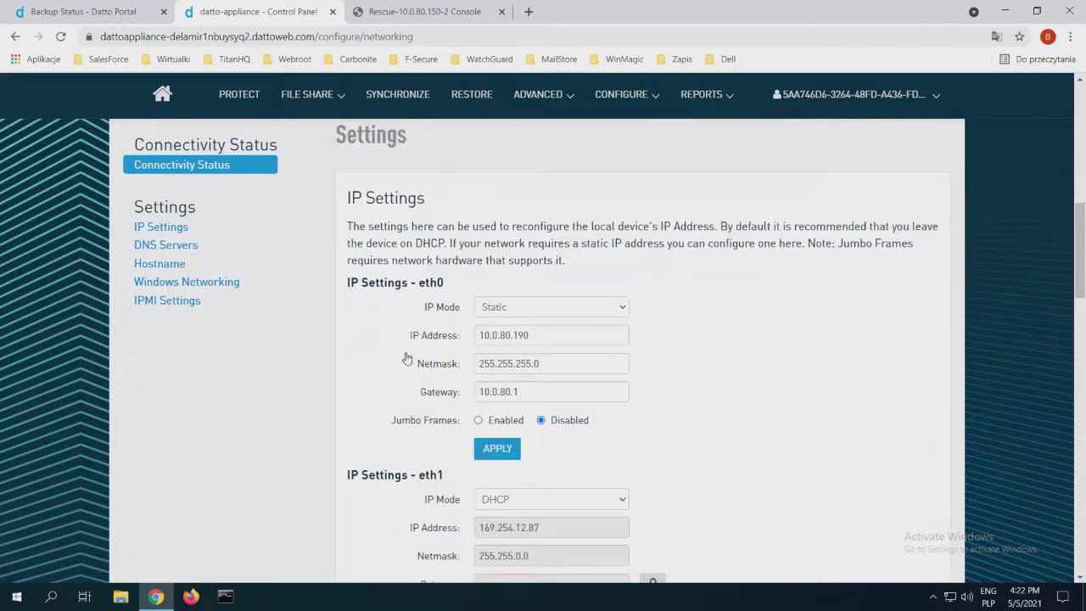
pyautogui.click(544, 316)
pyautogui.click(540, 312)
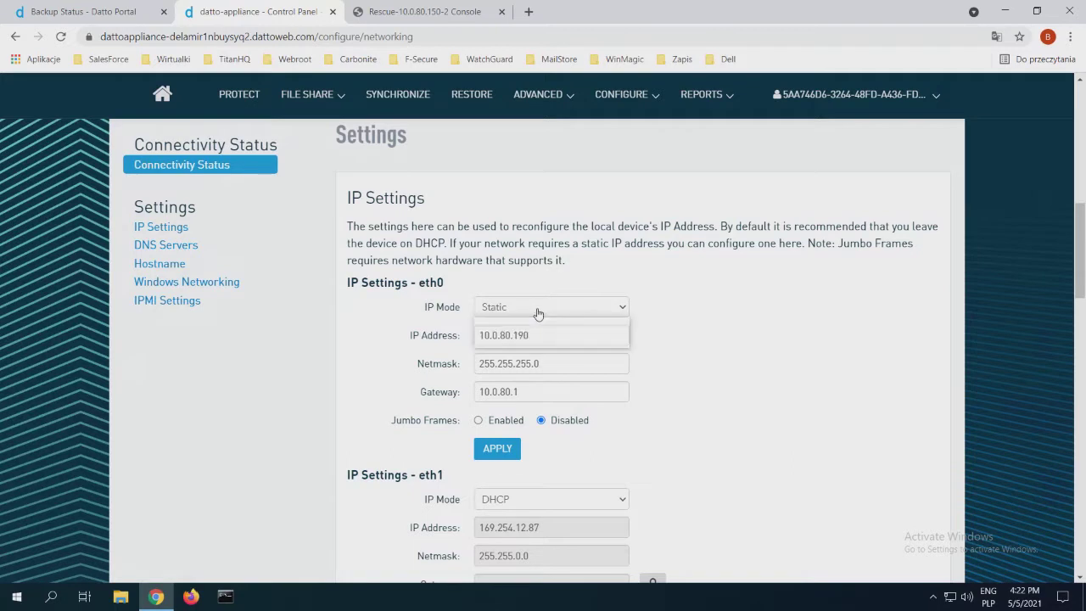
pyautogui.scroll(-1, 449, 364)
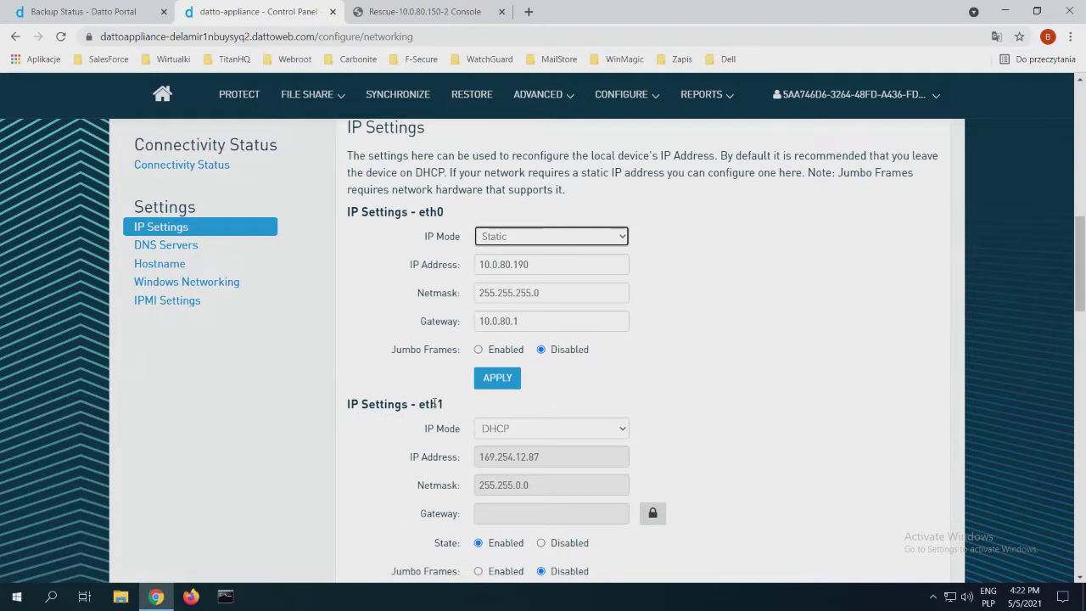
pyautogui.scroll(-1, 454, 386)
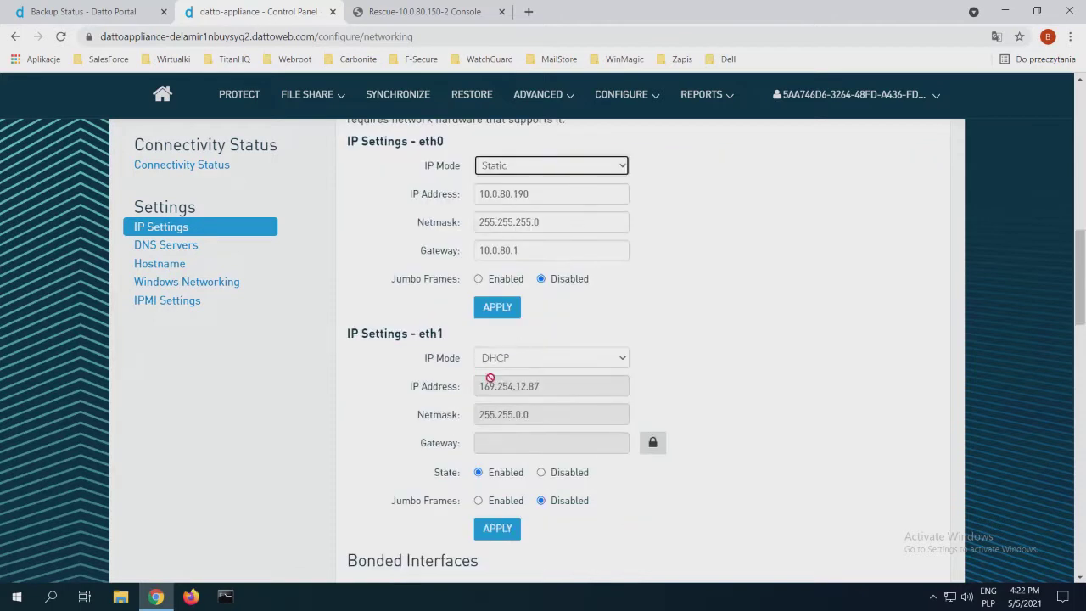
pyautogui.scroll(-3, 490, 378)
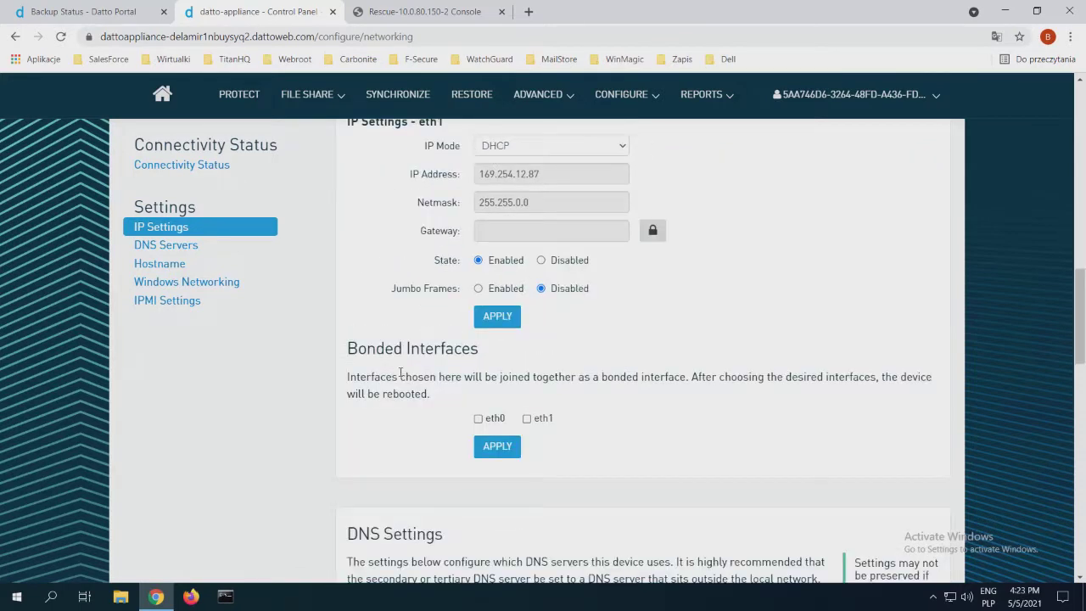
# Review the DNS, Hostname, Windows Networking workgroup and IPMI settings, including the IPMI admin password options.
pyautogui.scroll(-4, 416, 377)
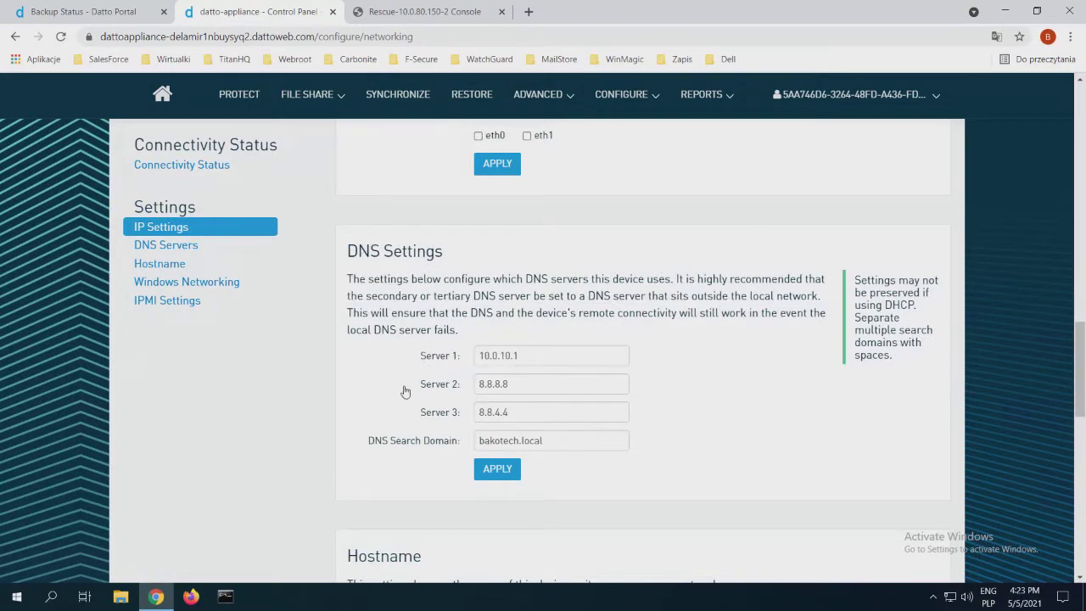
pyautogui.scroll(-1, 403, 392)
pyautogui.scroll(-2, 405, 393)
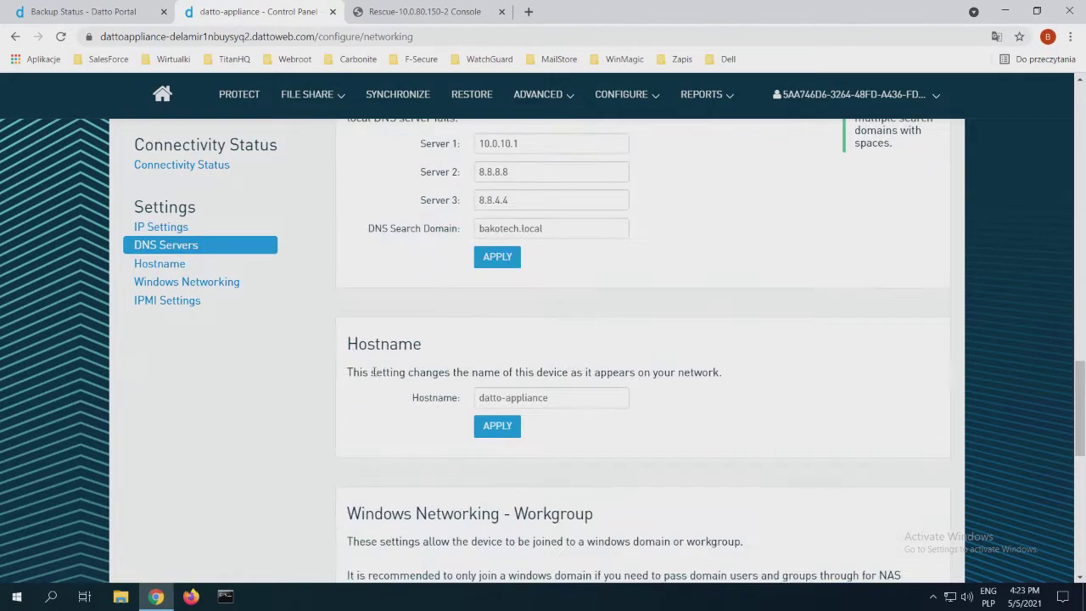
pyautogui.scroll(-2, 411, 391)
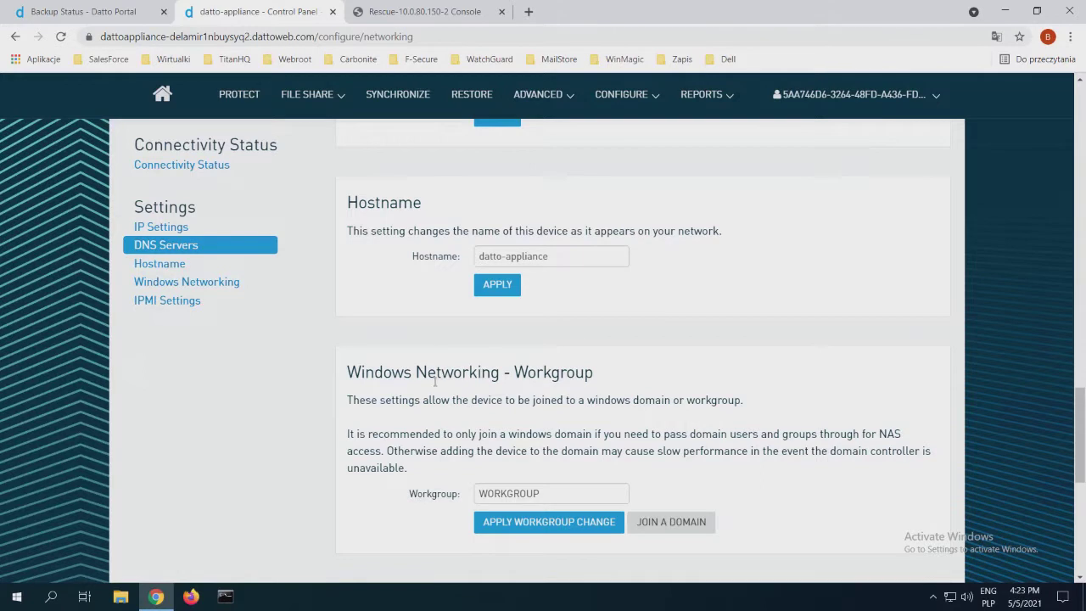
pyautogui.scroll(-4, 441, 376)
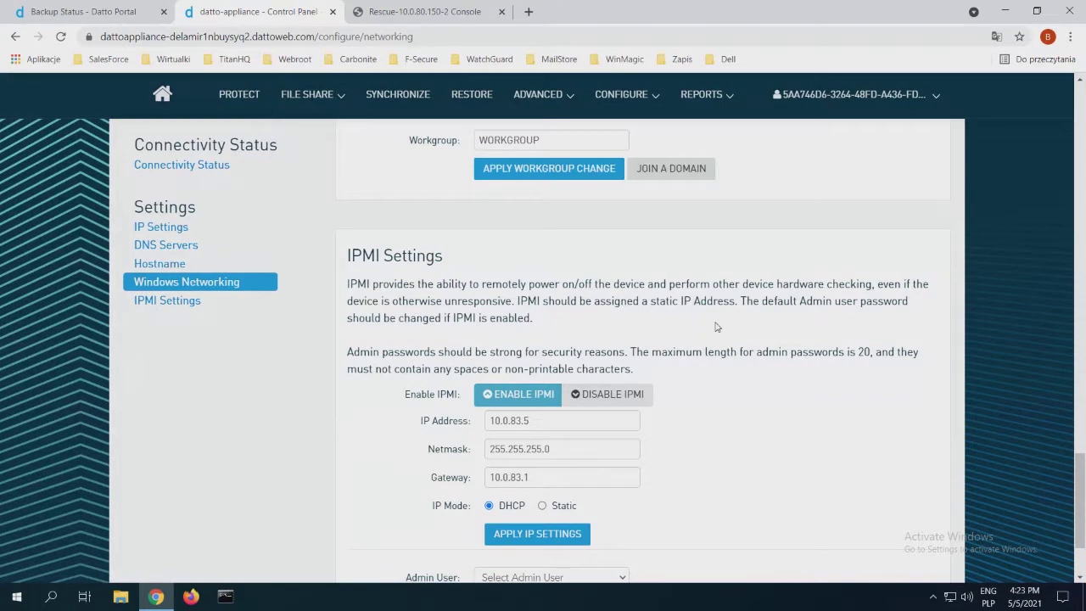
pyautogui.scroll(-1, 717, 327)
pyautogui.scroll(-1, 706, 349)
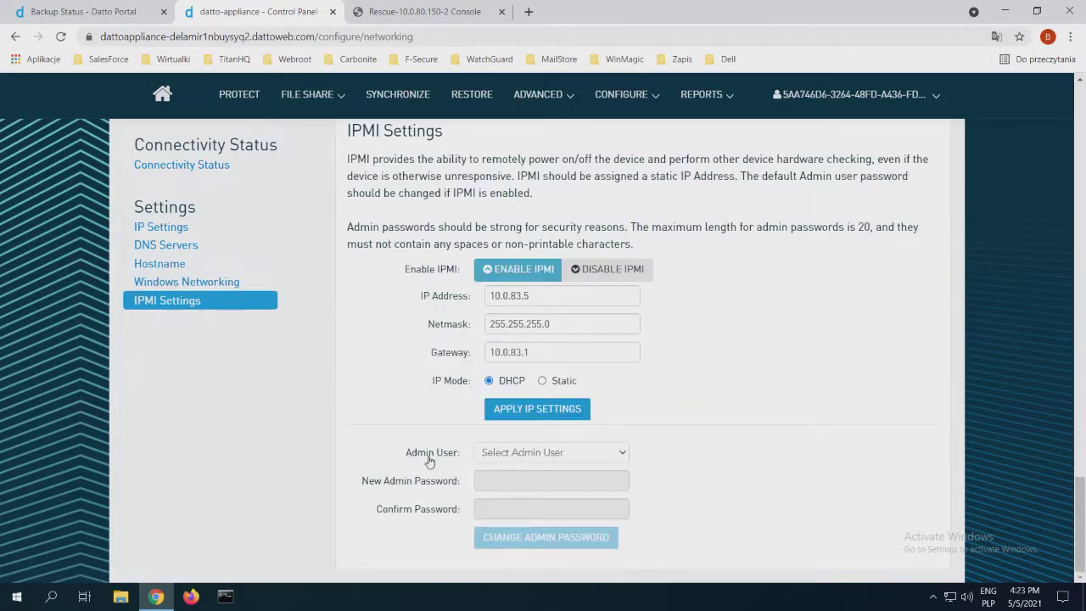